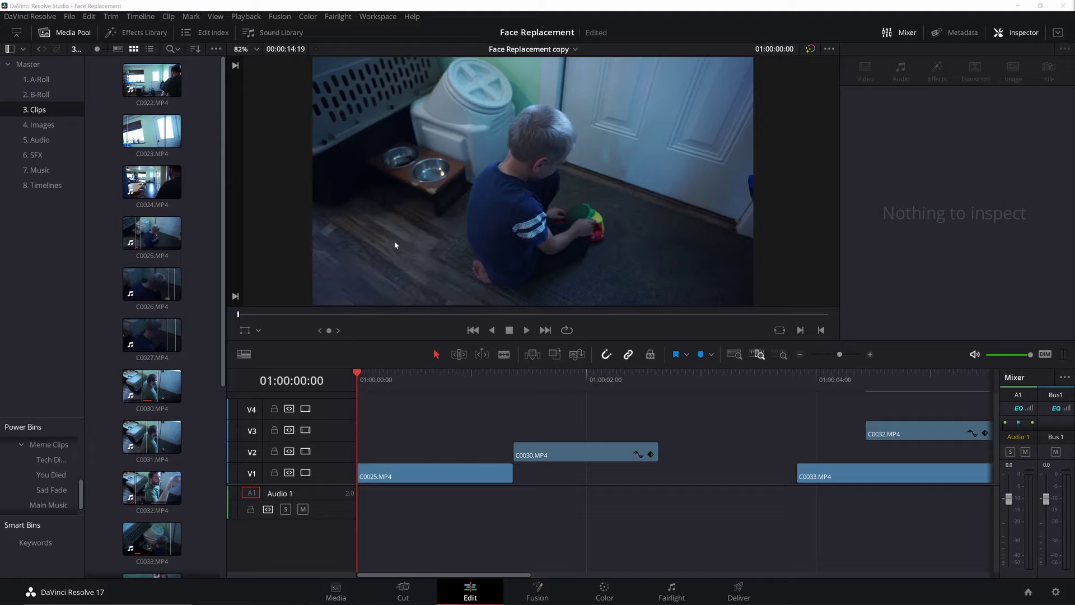
Load source clip C0025.MP4 for preview and mark in and out points around about 5 seconds, ending at 00:00:38:11
{"action": "left_click", "coordinate": [150, 235]}
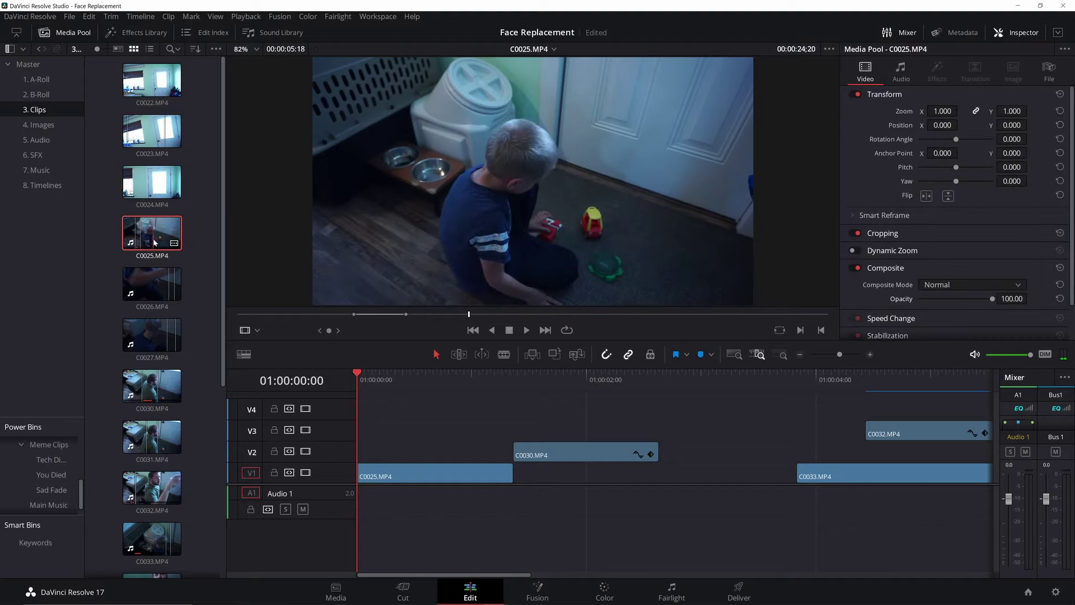
{"action": "left_click_drag", "start_coordinate": [248, 316], "coordinate": [598, 314]}
{"action": "key", "text": "i"}
{"action": "key", "text": "o"}
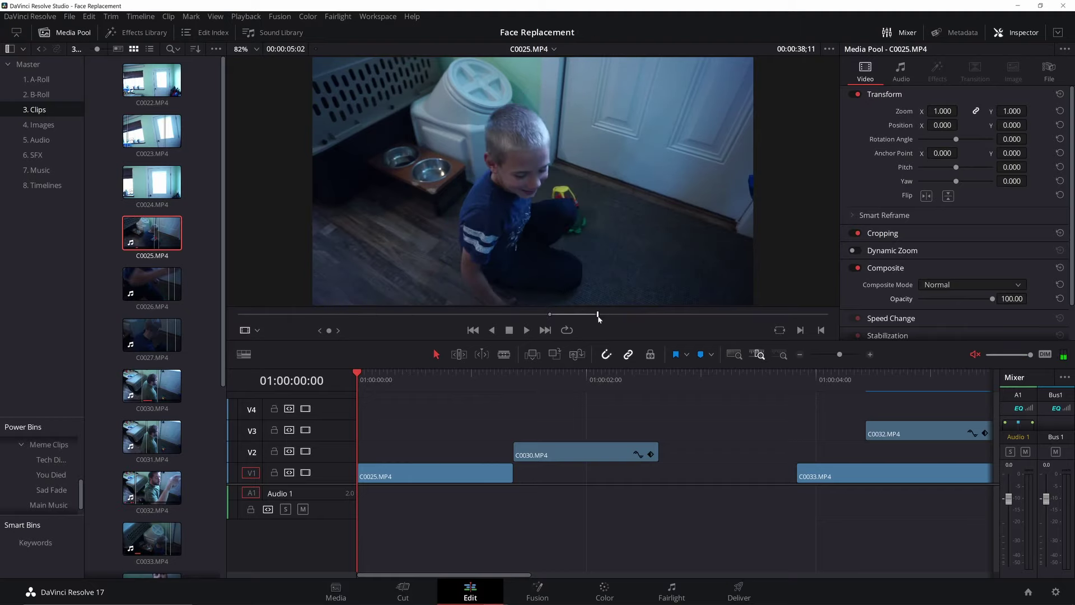
Try placing the marked section of C0025.MP4 on track V4 above the existing timeline clips
{"action": "left_click_drag", "start_coordinate": [560, 159], "coordinate": [526, 178]}
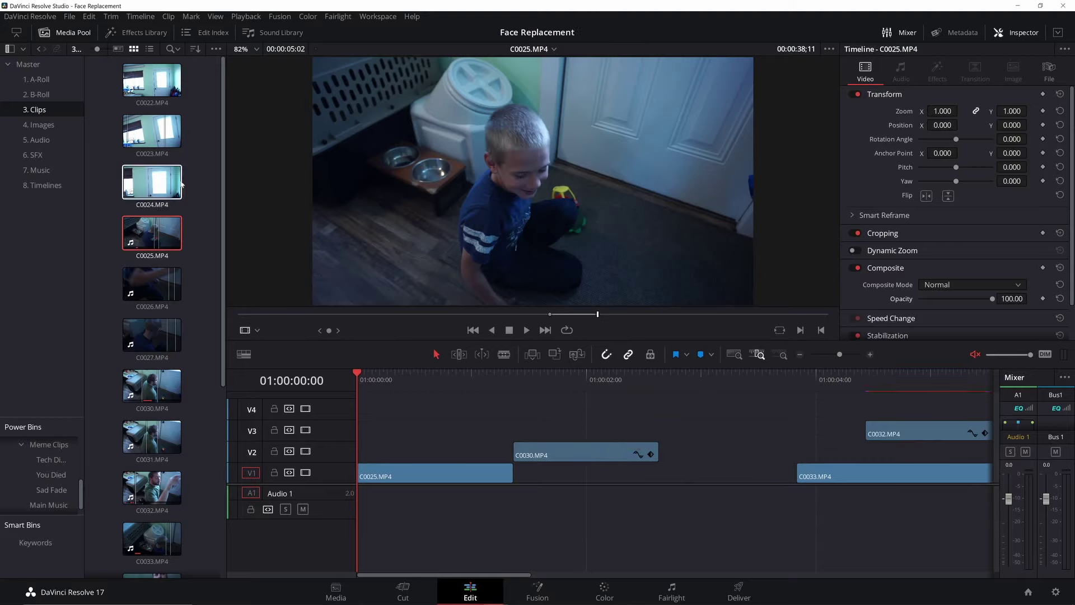
{"action": "left_click", "coordinate": [152, 240]}
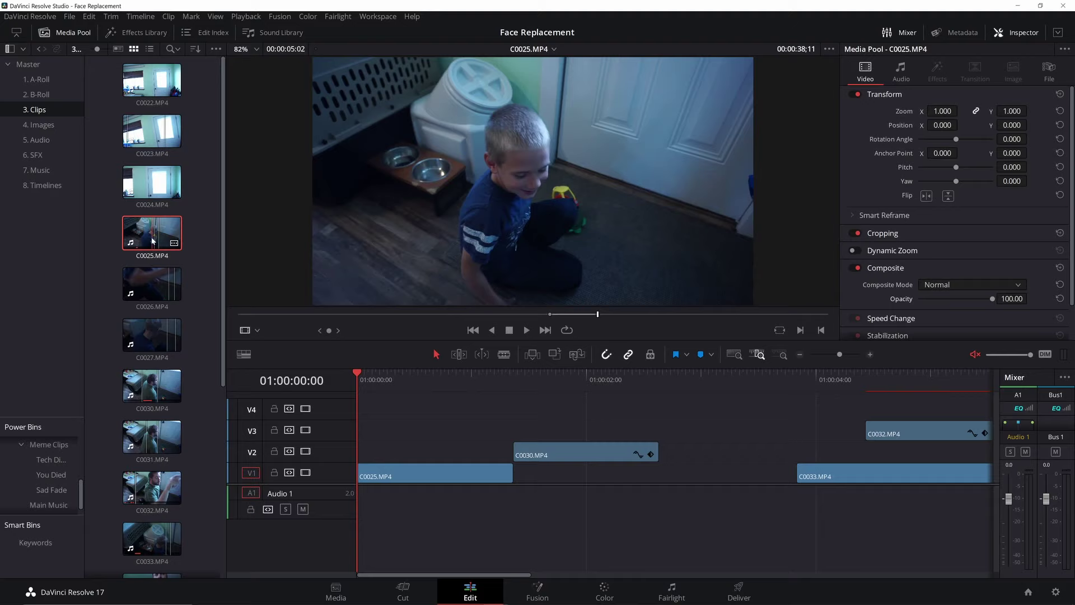
{"action": "left_click_drag", "start_coordinate": [152, 241], "coordinate": [442, 408]}
{"action": "left_click", "coordinate": [542, 378]}
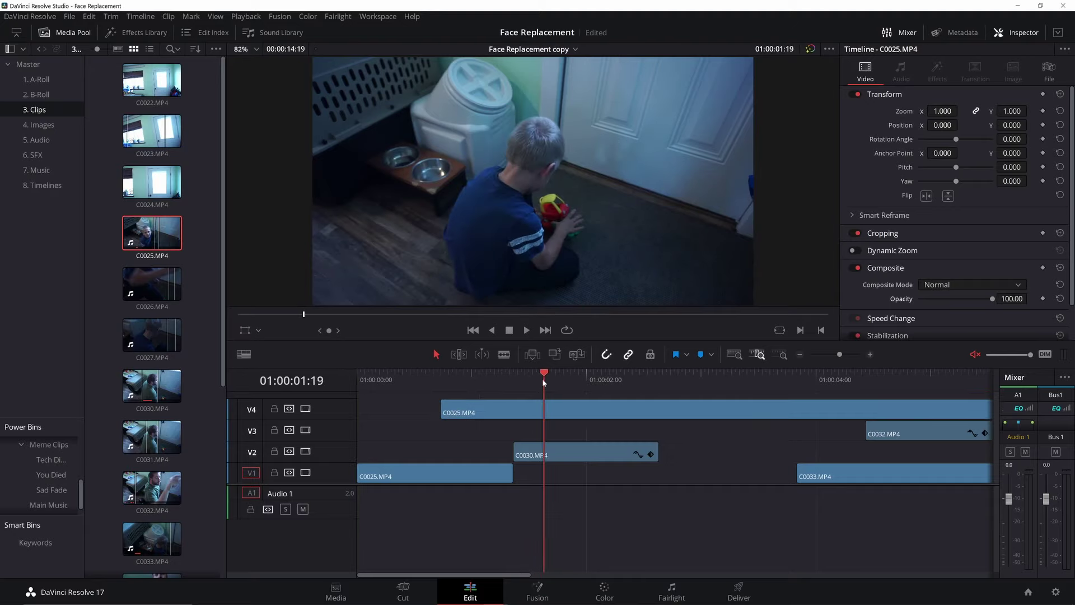
{"action": "left_click_drag", "start_coordinate": [542, 379], "coordinate": [467, 383]}
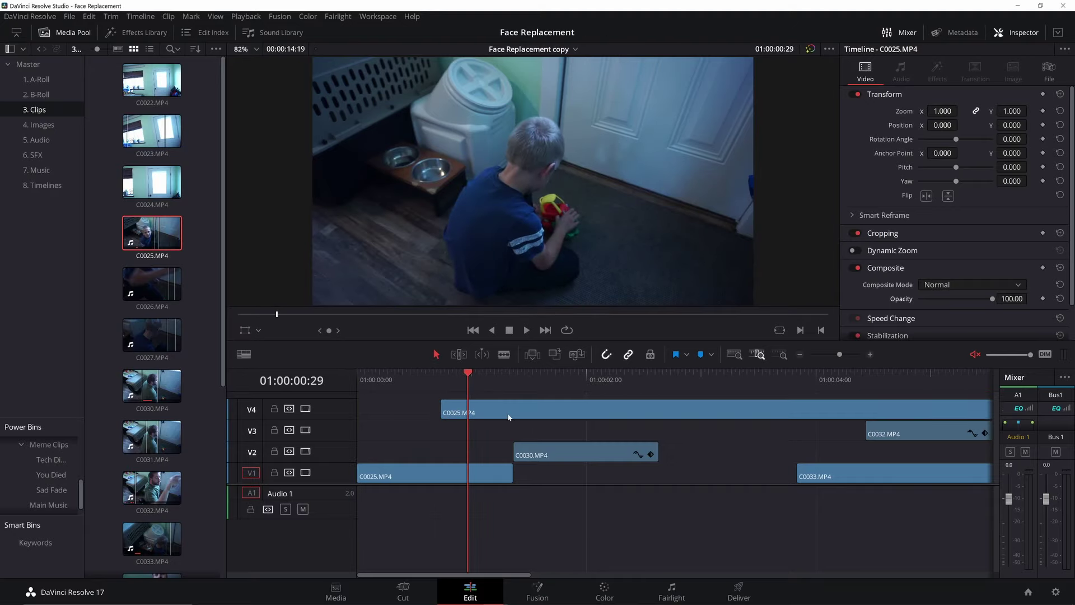
{"action": "key", "text": "ctrl+z"}
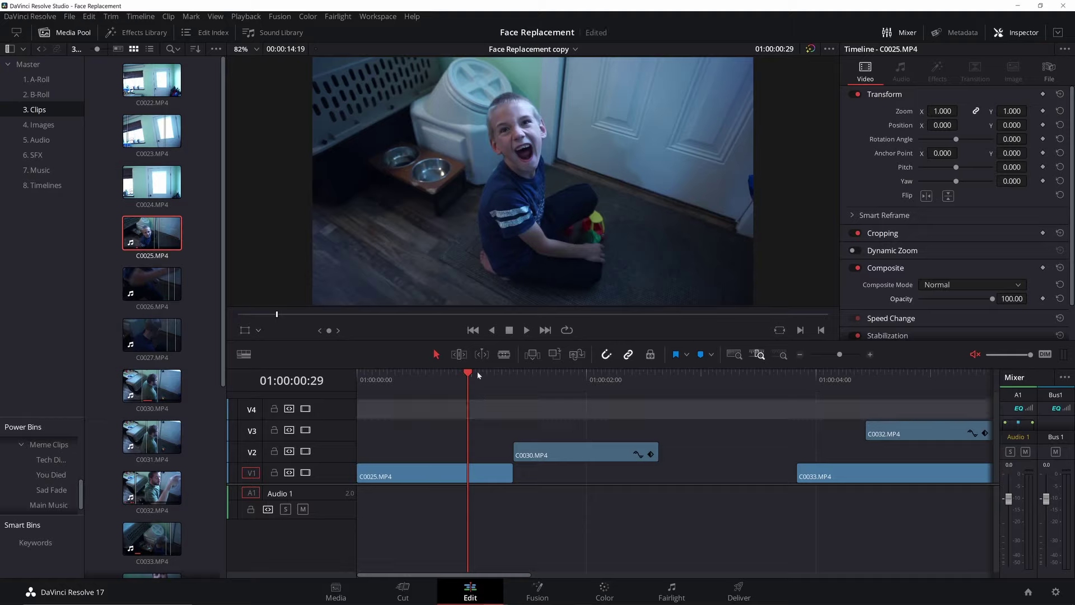
Move C0030.MP4 on track V2 over C0025.MP4 so their ends align, and lower its opacity to 37.40
{"action": "left_click_drag", "start_coordinate": [469, 371], "coordinate": [597, 371]}
{"action": "left_click_drag", "start_coordinate": [577, 456], "coordinate": [433, 456]}
{"action": "mouse_move", "coordinate": [421, 371]}
{"action": "left_mouse_down"}
{"action": "mouse_move", "coordinate": [371, 379]}
{"action": "mouse_move", "coordinate": [414, 382]}
{"action": "left_mouse_up"}
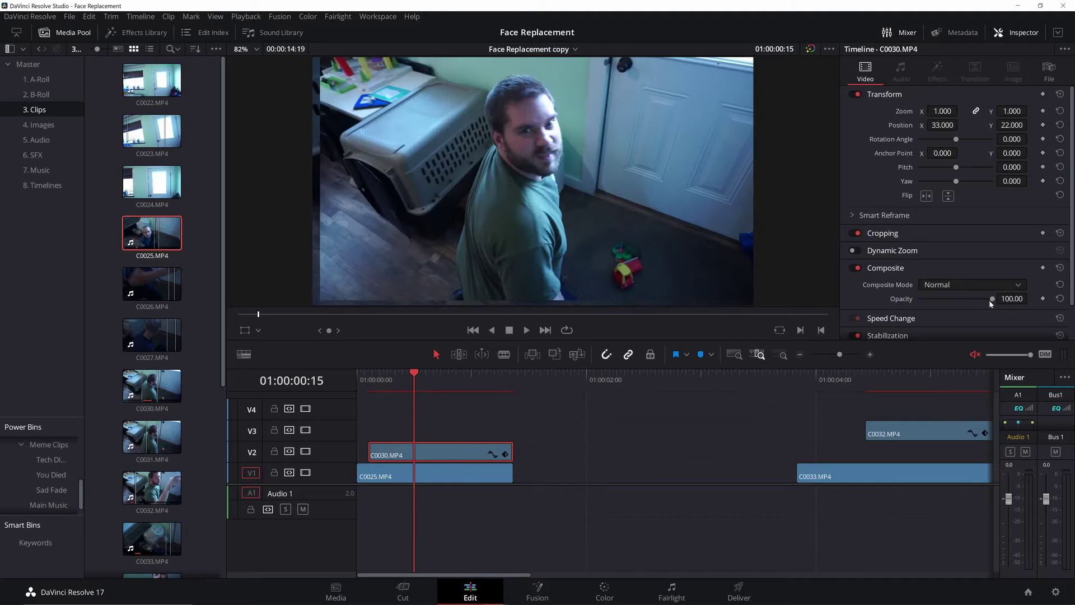
{"action": "left_click_drag", "start_coordinate": [993, 301], "coordinate": [949, 300]}
{"action": "mouse_move", "coordinate": [393, 374]}
{"action": "left_mouse_down"}
{"action": "mouse_move", "coordinate": [482, 375]}
{"action": "mouse_move", "coordinate": [392, 380]}
{"action": "left_mouse_up"}
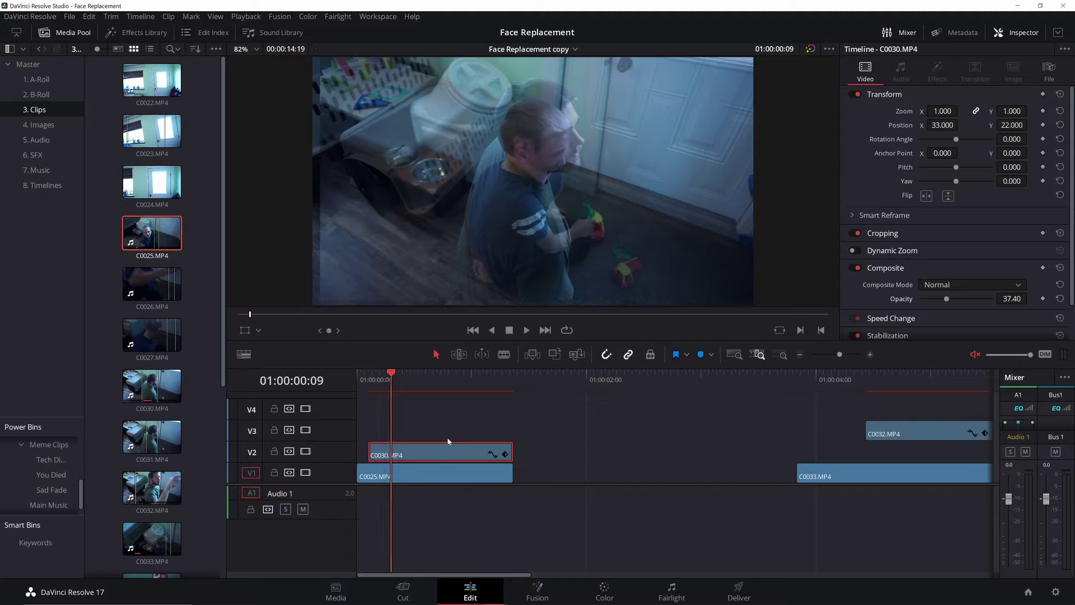
Extend the beginning of C0030.MP4 to the timeline start so it spans the full length of C0025.MP4
{"action": "left_click_drag", "start_coordinate": [448, 441], "coordinate": [435, 442]}
{"action": "left_click", "coordinate": [368, 379]}
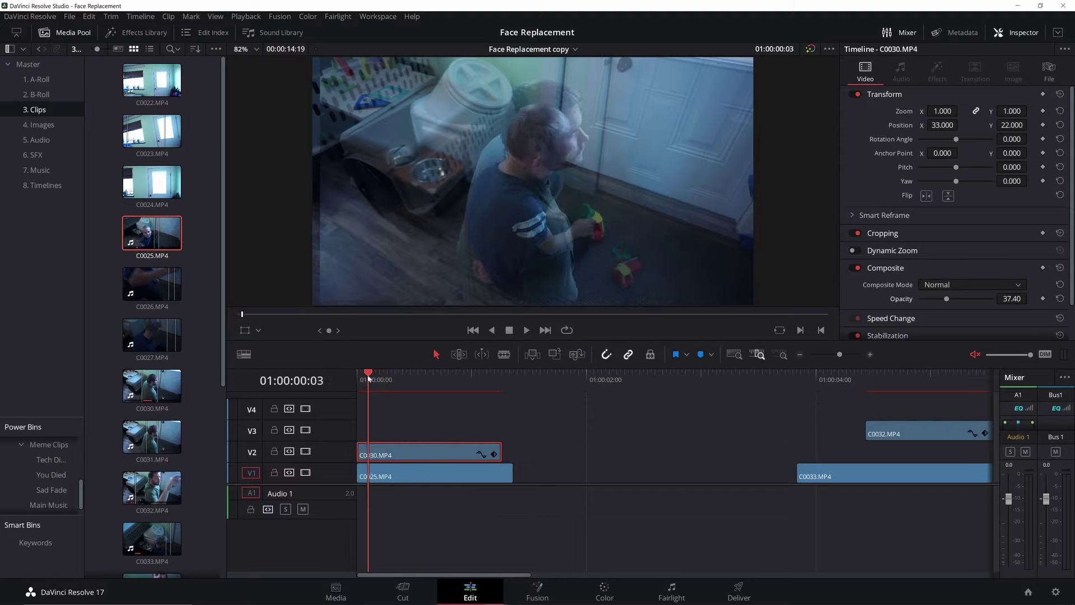
{"action": "mouse_move", "coordinate": [368, 379]}
{"action": "left_mouse_down"}
{"action": "mouse_move", "coordinate": [419, 380]}
{"action": "mouse_move", "coordinate": [376, 385]}
{"action": "mouse_move", "coordinate": [413, 380]}
{"action": "mouse_move", "coordinate": [388, 394]}
{"action": "mouse_move", "coordinate": [414, 393]}
{"action": "mouse_move", "coordinate": [383, 390]}
{"action": "left_mouse_up"}
{"action": "key", "text": "ctrl+z"}
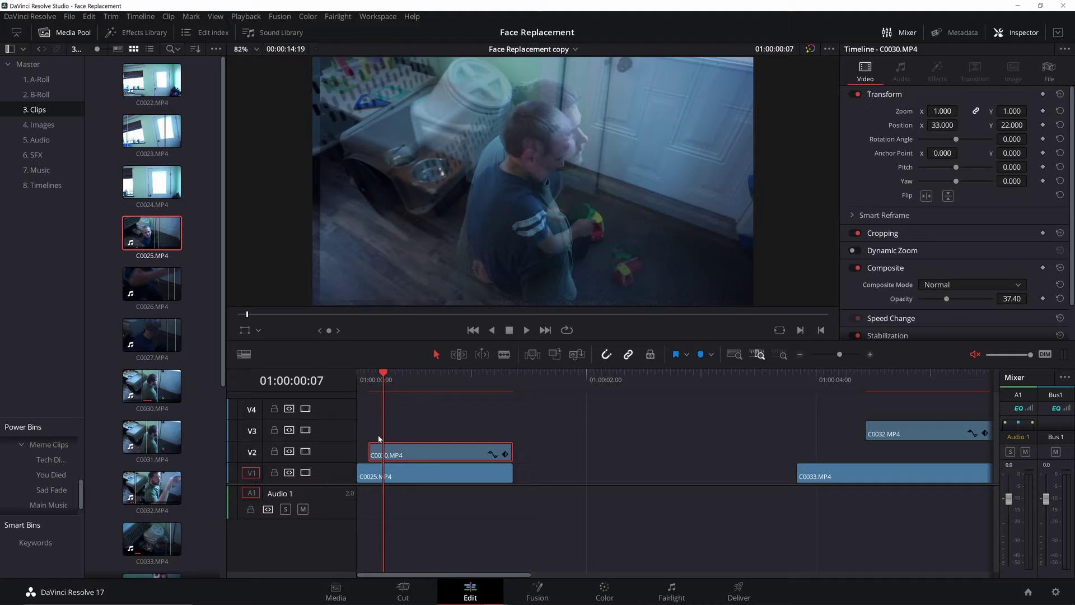
{"action": "left_click_drag", "start_coordinate": [376, 449], "coordinate": [358, 450]}
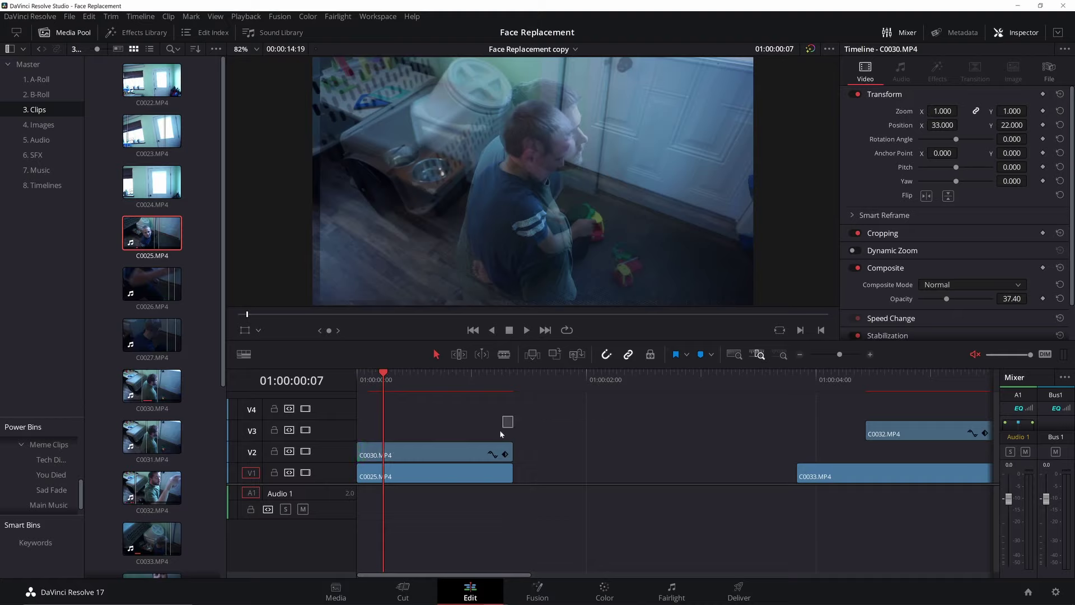
Try combining C0030.MP4 and C0025.MP4 into a Fusion clip while C0030.MP4 has reduced opacity
{"action": "left_click_drag", "start_coordinate": [500, 429], "coordinate": [462, 484]}
{"action": "right_click", "coordinate": [460, 450]}
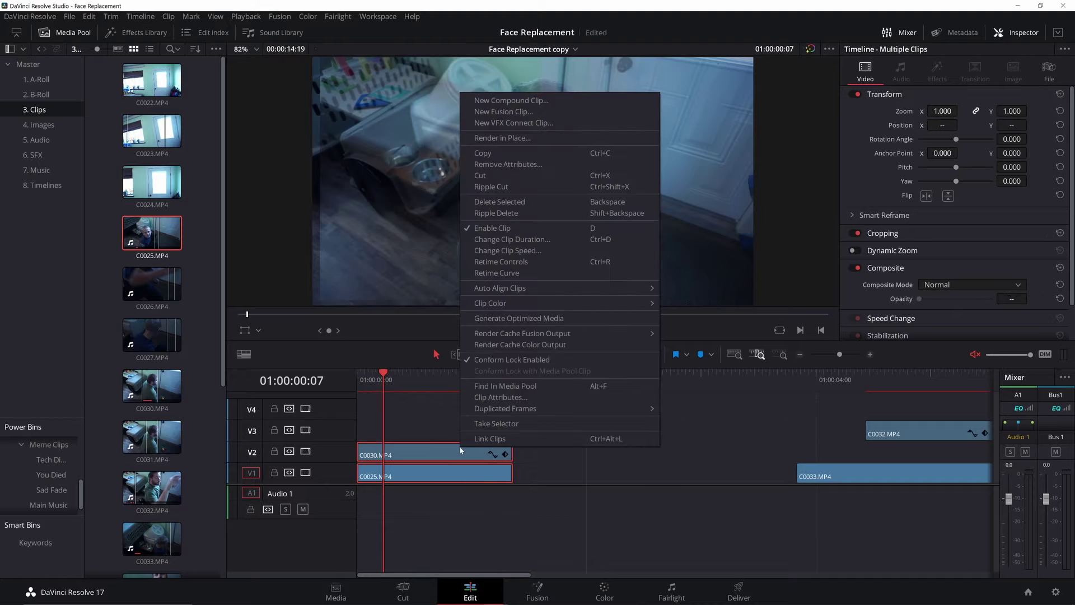
{"action": "left_click", "coordinate": [521, 112]}
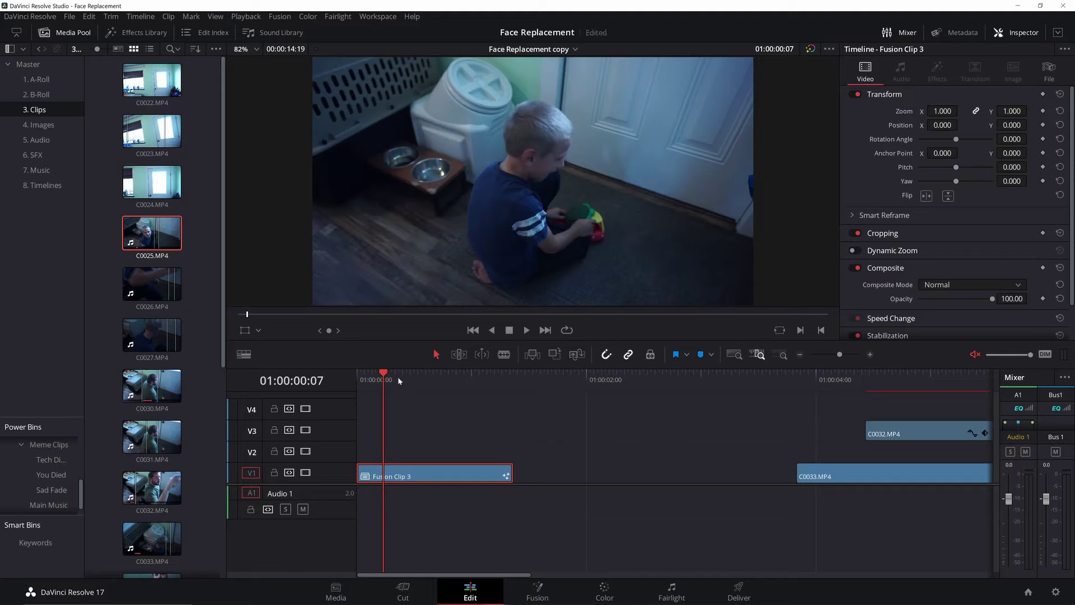
{"action": "left_click_drag", "start_coordinate": [388, 379], "coordinate": [433, 390]}
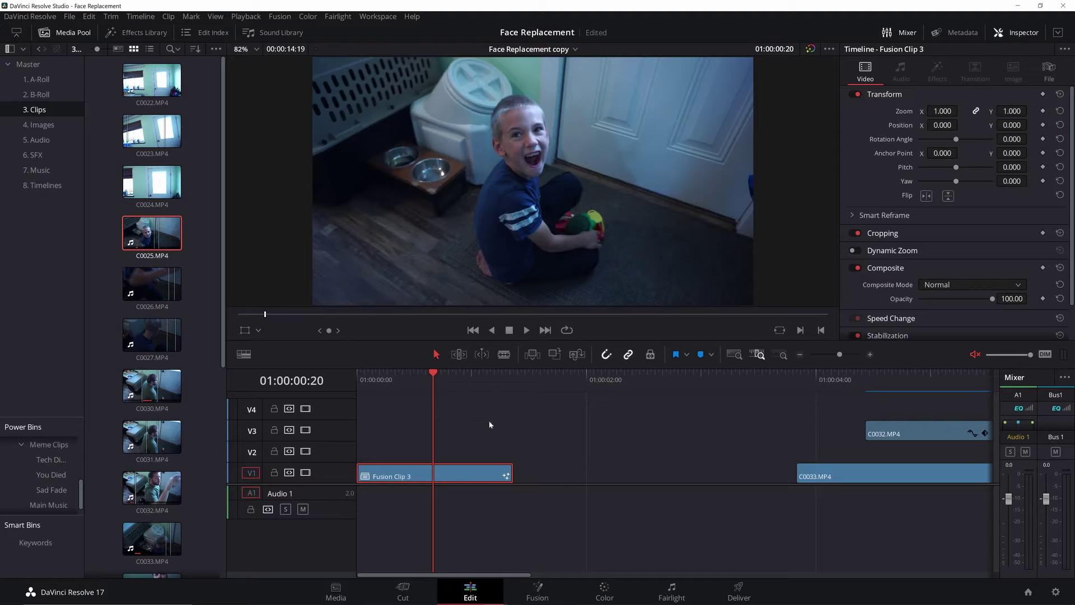
{"action": "key", "text": "ctrl+z"}
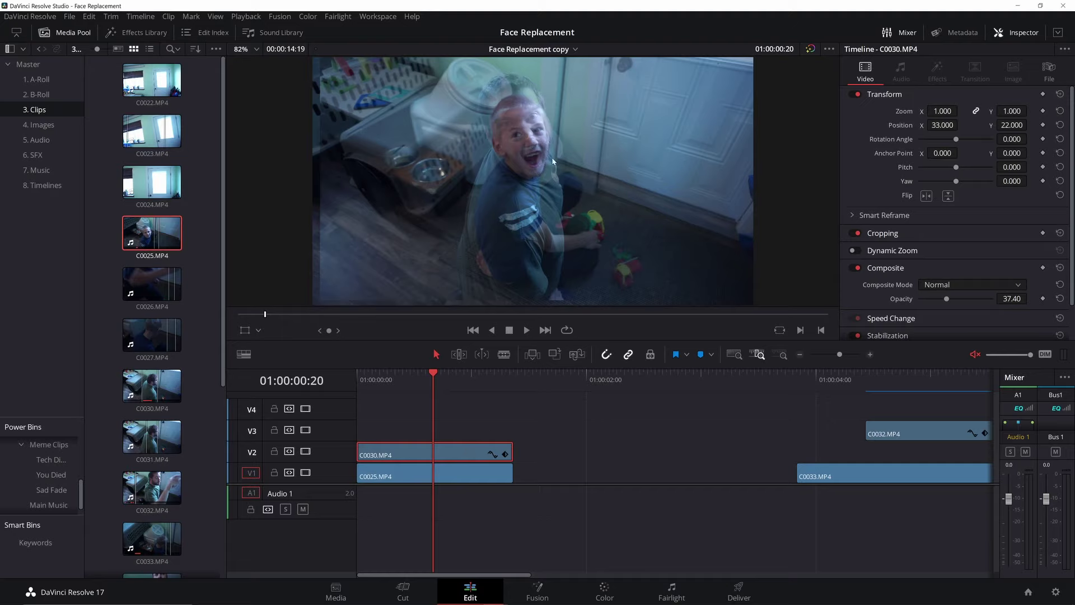
Restore the opacity of C0030.MP4 to 100 and combine it with C0025.MP4 into a new Fusion clip
{"action": "left_click_drag", "start_coordinate": [946, 299], "coordinate": [1053, 295]}
{"action": "left_click_drag", "start_coordinate": [625, 414], "coordinate": [468, 470]}
{"action": "right_click", "coordinate": [467, 454]}
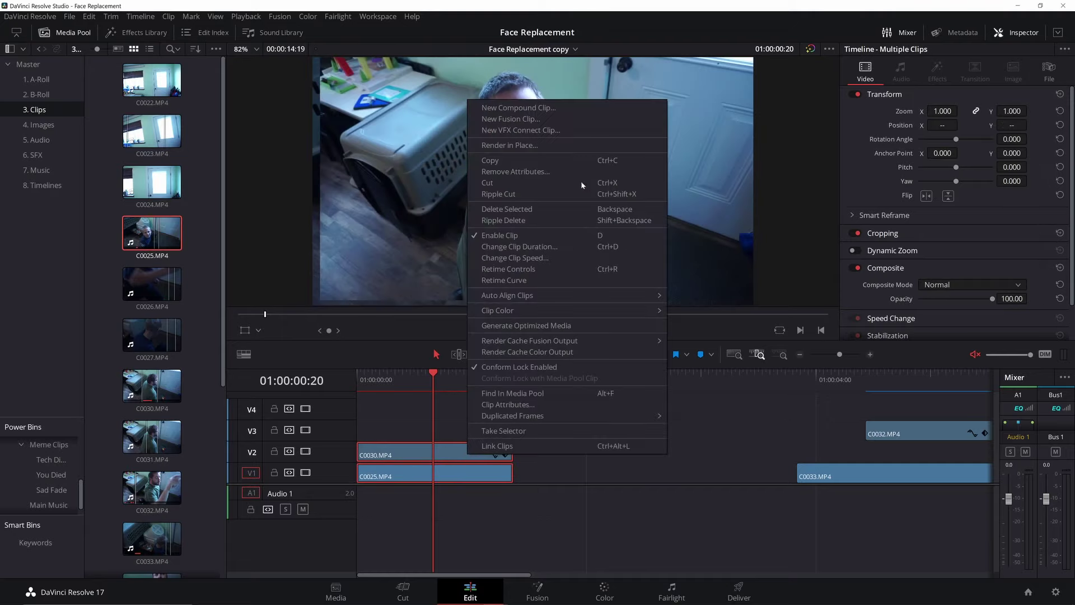
{"action": "left_click", "coordinate": [557, 120]}
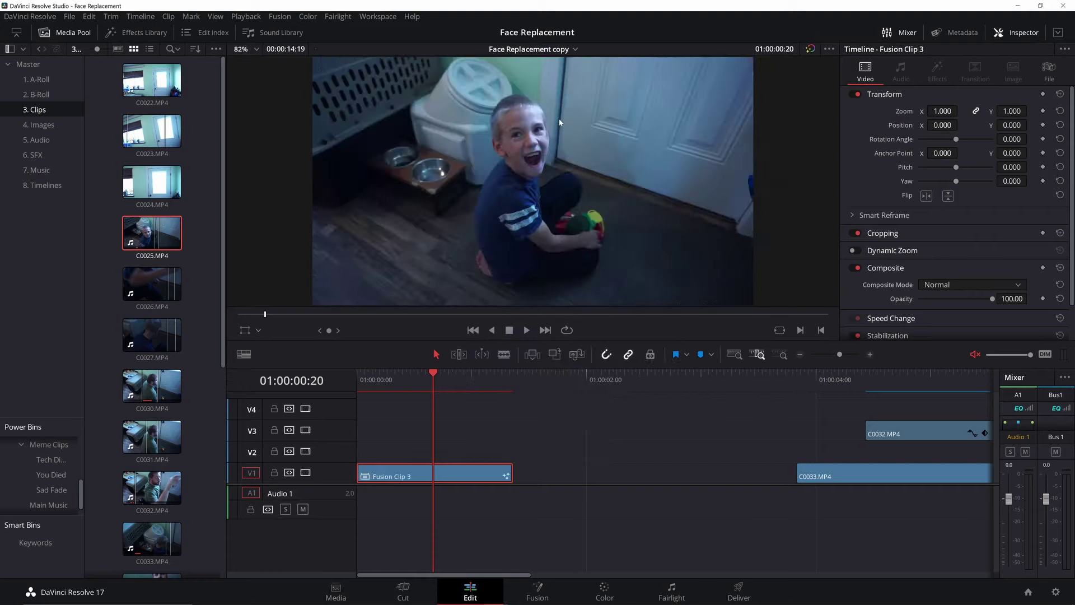
Open the Fusion clip on the Fusion page and show the MediaIn1 node in the first viewer
{"action": "left_click", "coordinate": [537, 590]}
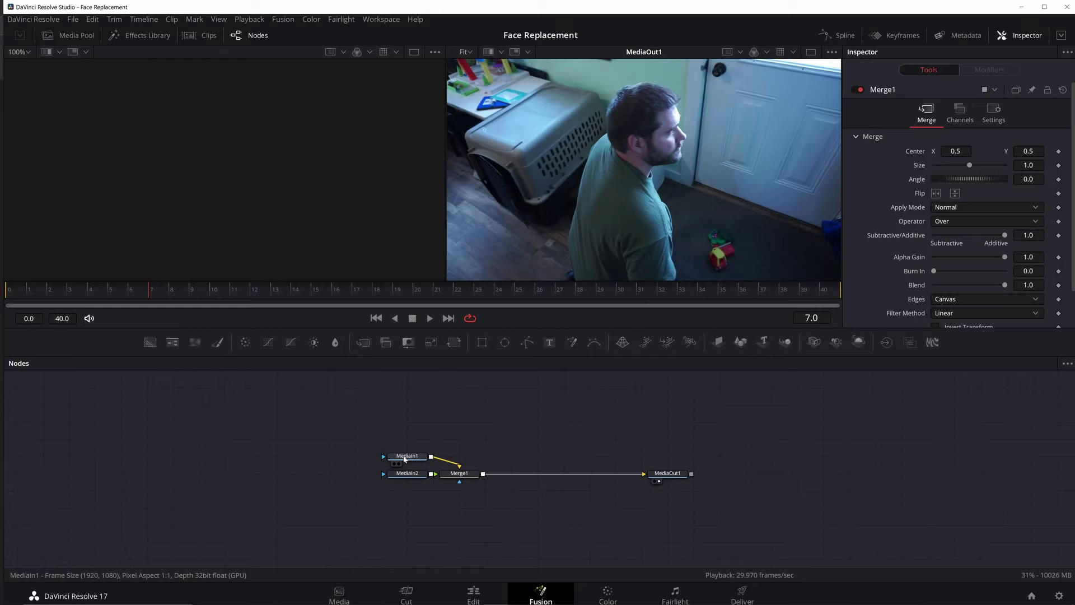
{"action": "key", "text": "1"}
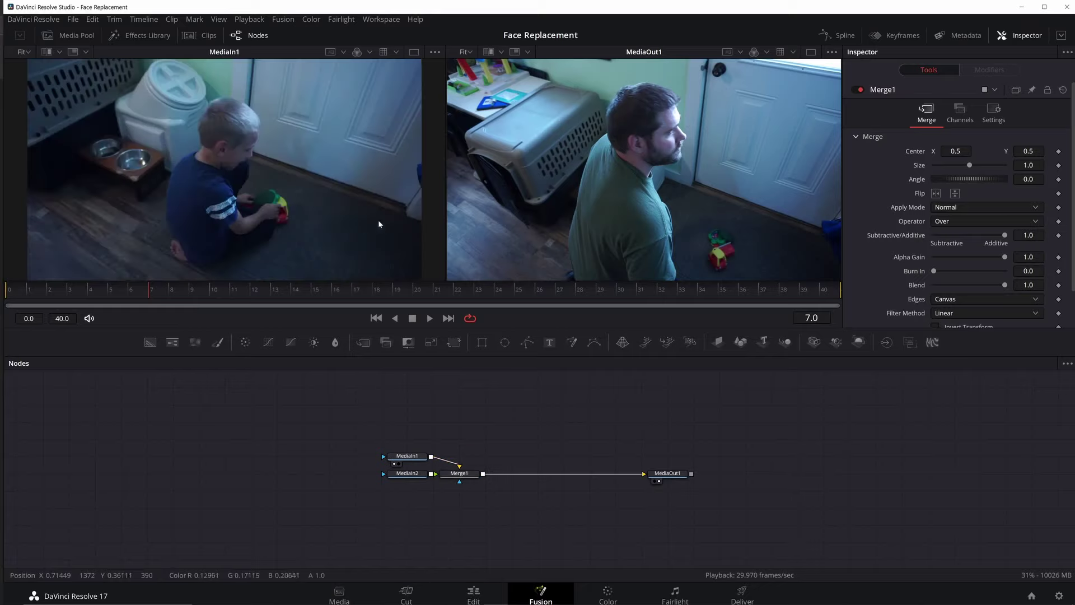
Rename MediaIn1 after the boy and MediaIn2 after the man, and move the boy's node higher in the graph
{"action": "left_click", "coordinate": [408, 456]}
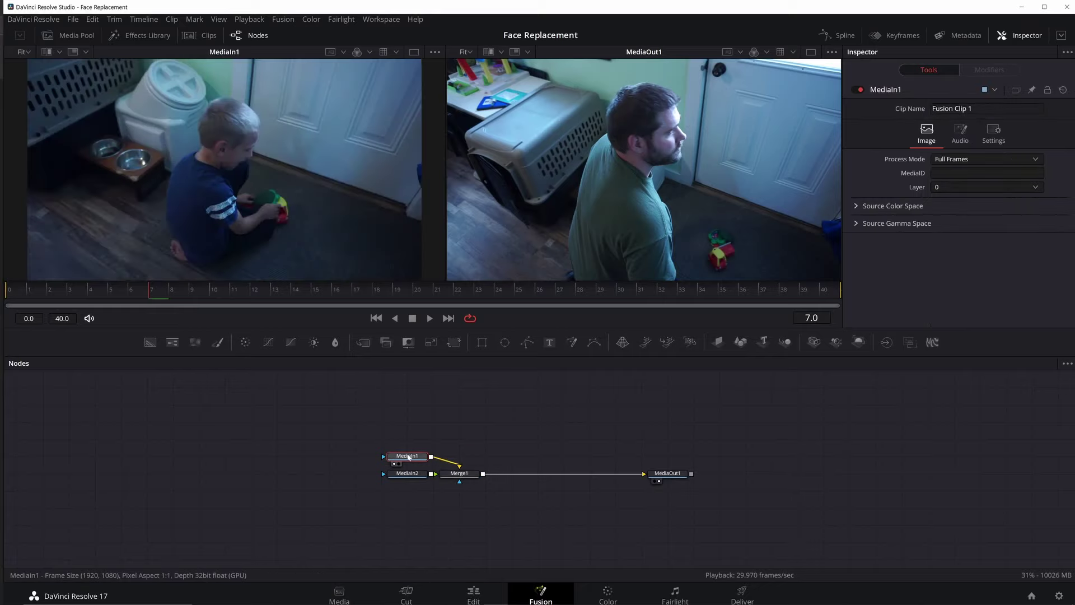
{"action": "key", "text": "F2"}
{"action": "type", "text": "Micah"}
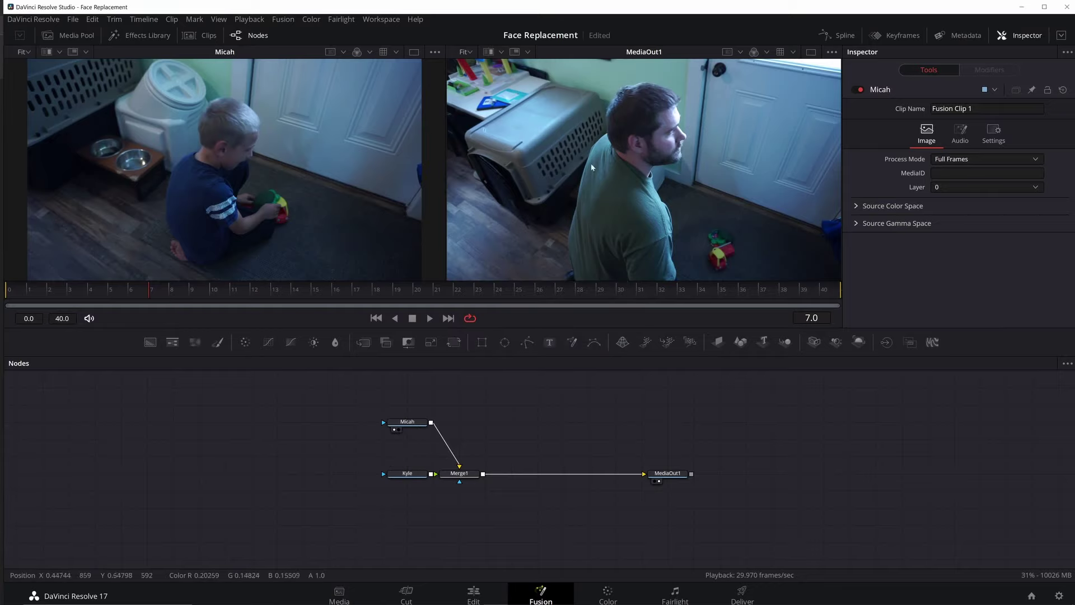
Move the man's media node well away from Merge1 and insert a Planar Tracker after it
{"action": "left_click_drag", "start_coordinate": [422, 476], "coordinate": [215, 475]}
{"action": "left_click", "coordinate": [214, 475]}
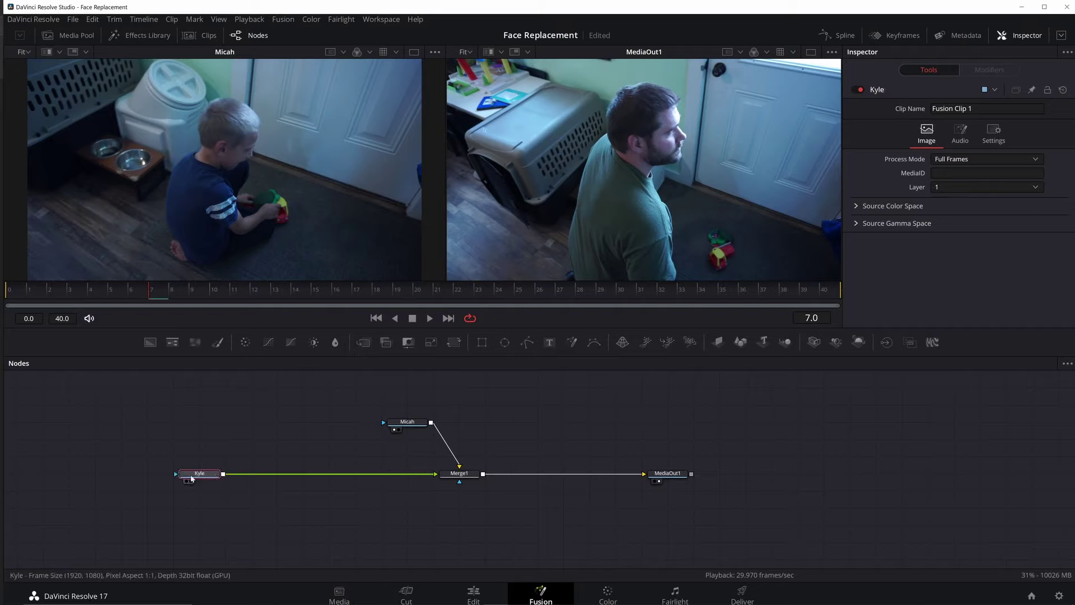
{"action": "key", "text": "ctrl+space"}
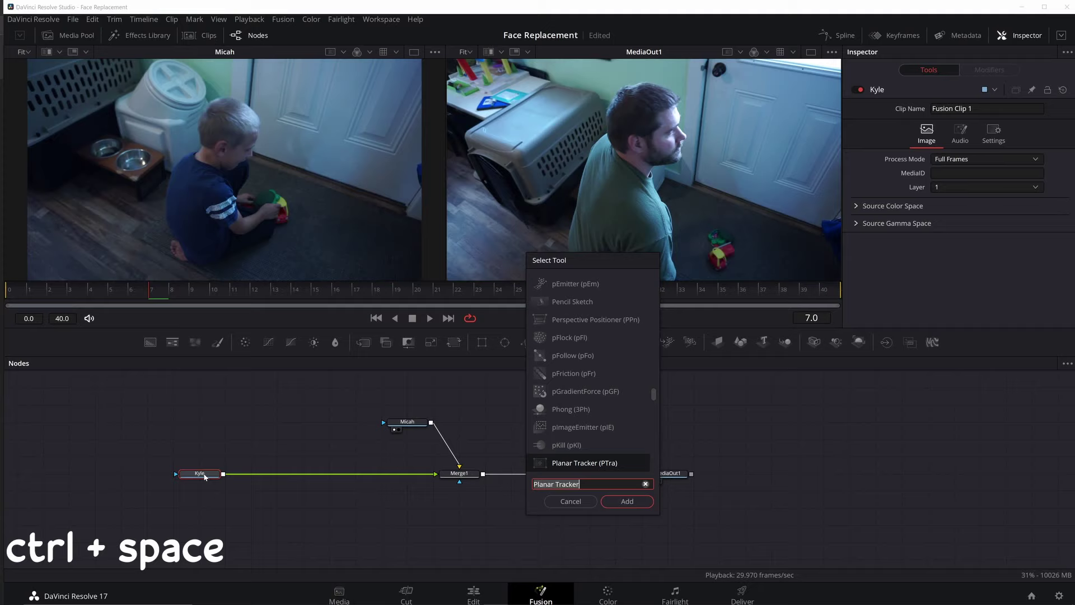
{"action": "key", "text": "Return"}
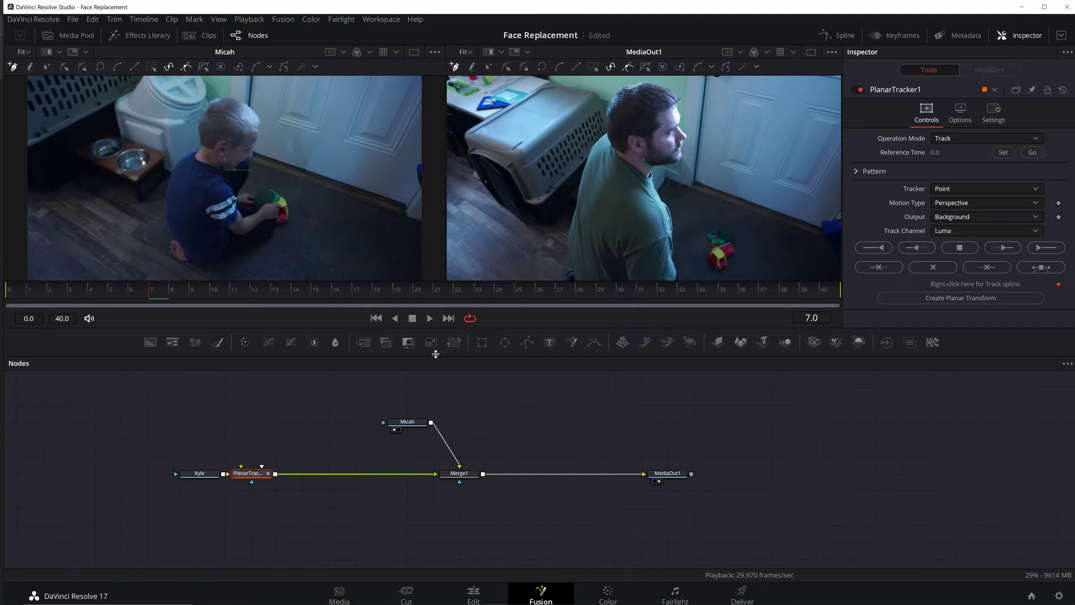
Go to frame 0 and set the planar tracker to Hybrid Point/Area with Translation as the motion type
{"action": "left_click_drag", "start_coordinate": [356, 289], "coordinate": [2, 293]}
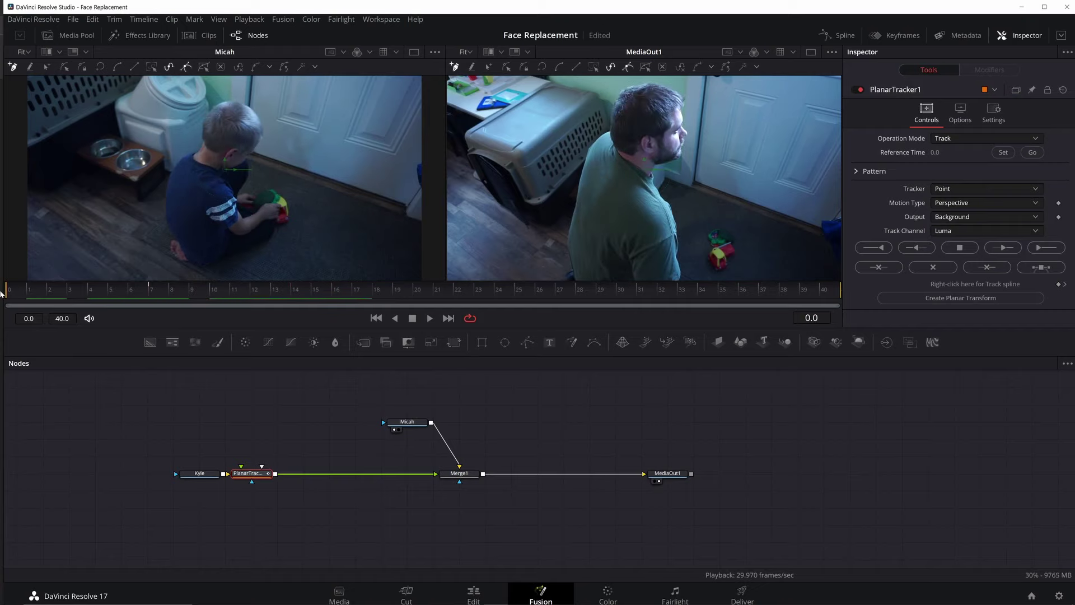
{"action": "left_click", "coordinate": [981, 192]}
{"action": "left_click", "coordinate": [973, 218]}
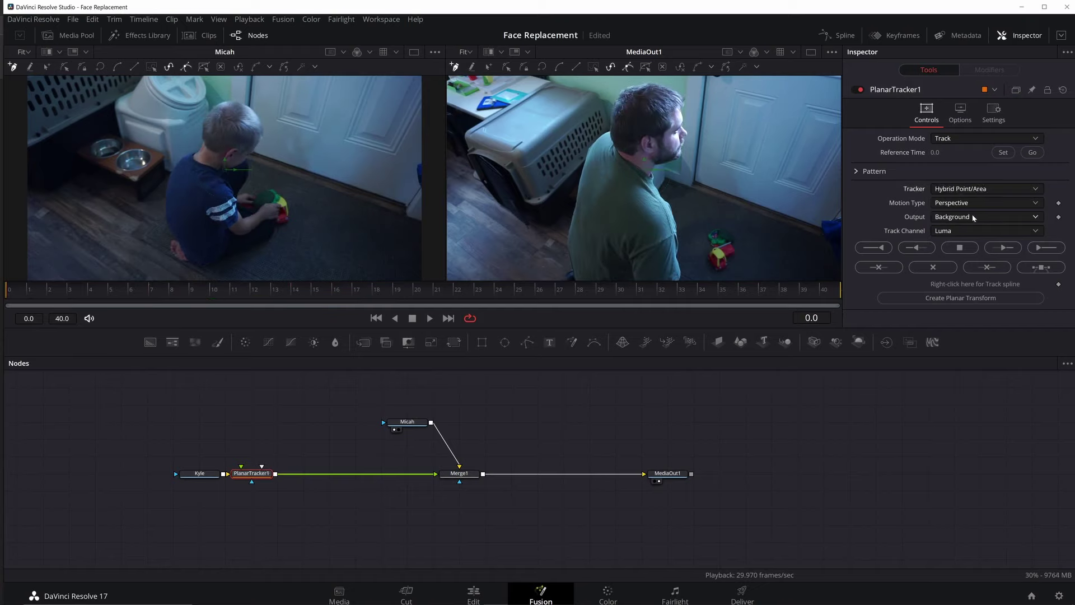
{"action": "left_click", "coordinate": [981, 205]}
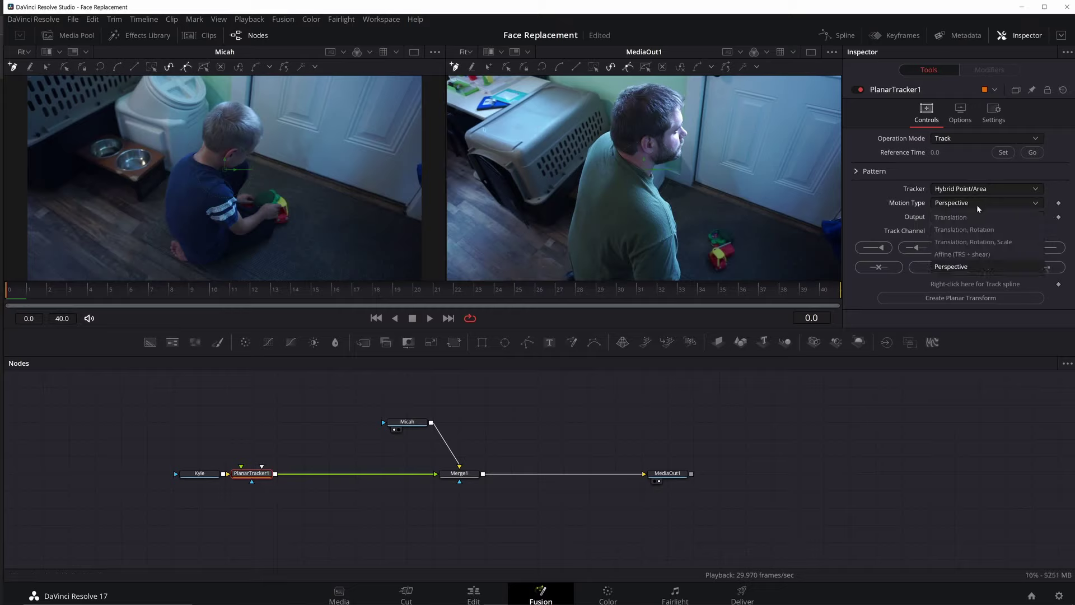
{"action": "left_click", "coordinate": [971, 217]}
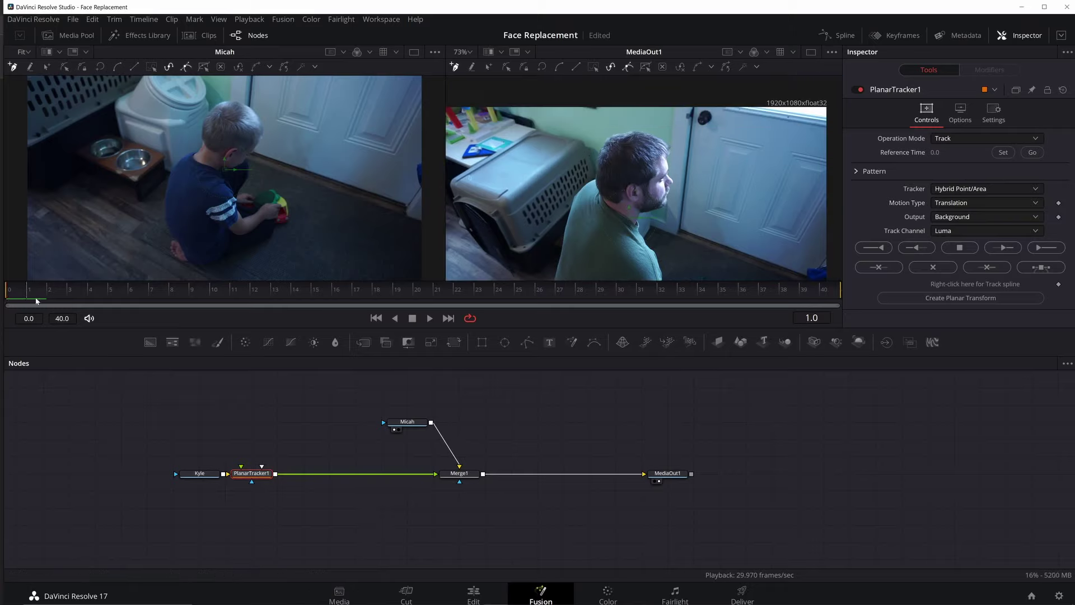
Outline the man's head with a closed shape at frame 0, set the reference time, and track it to the clip's end
{"action": "left_click_drag", "start_coordinate": [37, 300], "coordinate": [582, 287]}
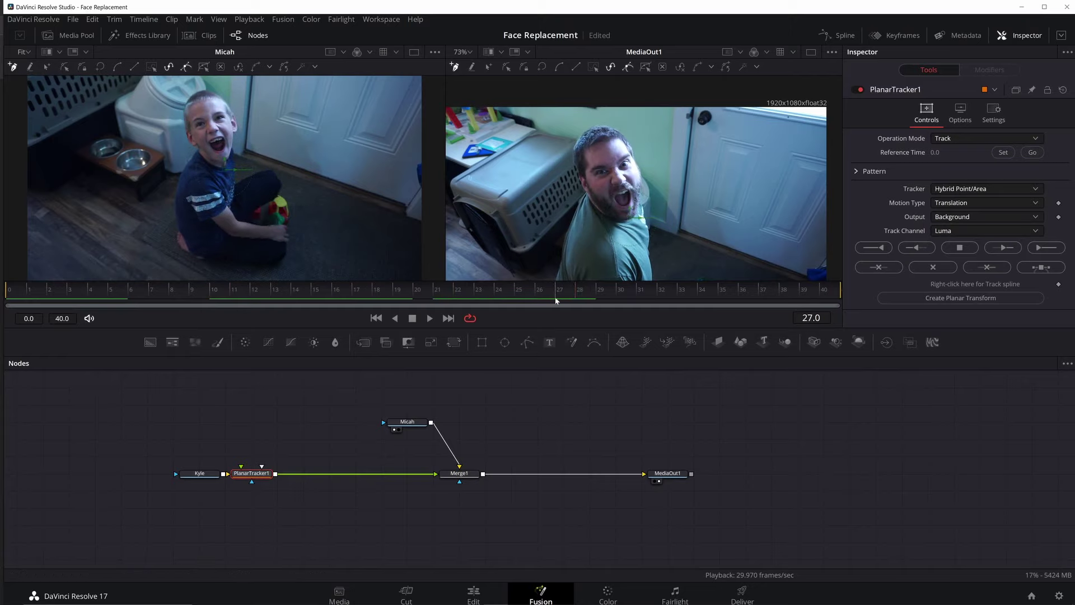
{"action": "left_click_drag", "start_coordinate": [554, 301], "coordinate": [9, 293]}
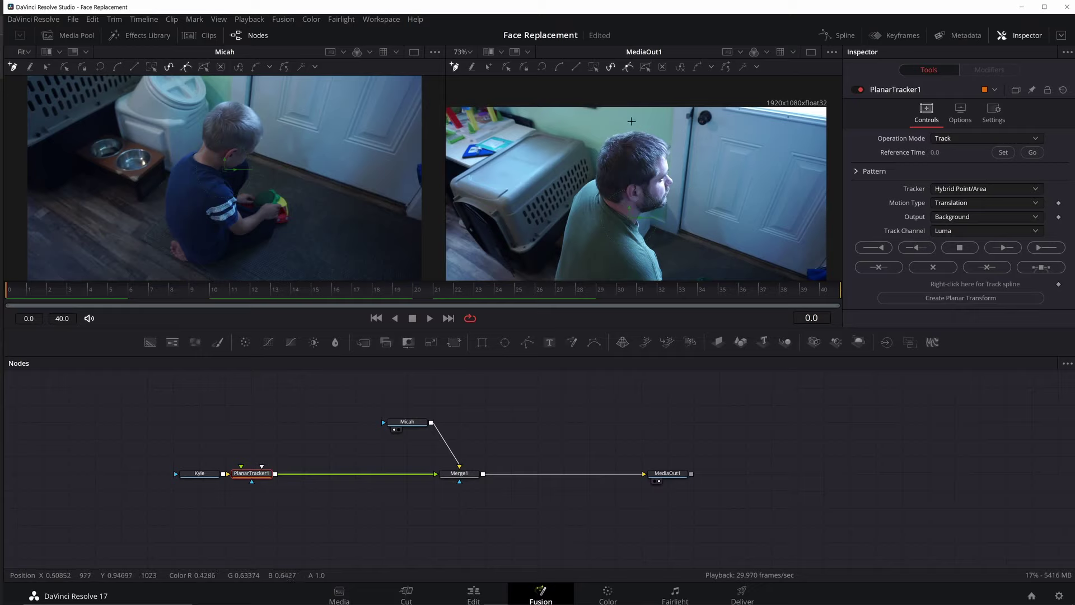
{"action": "left_click", "coordinate": [631, 121]}
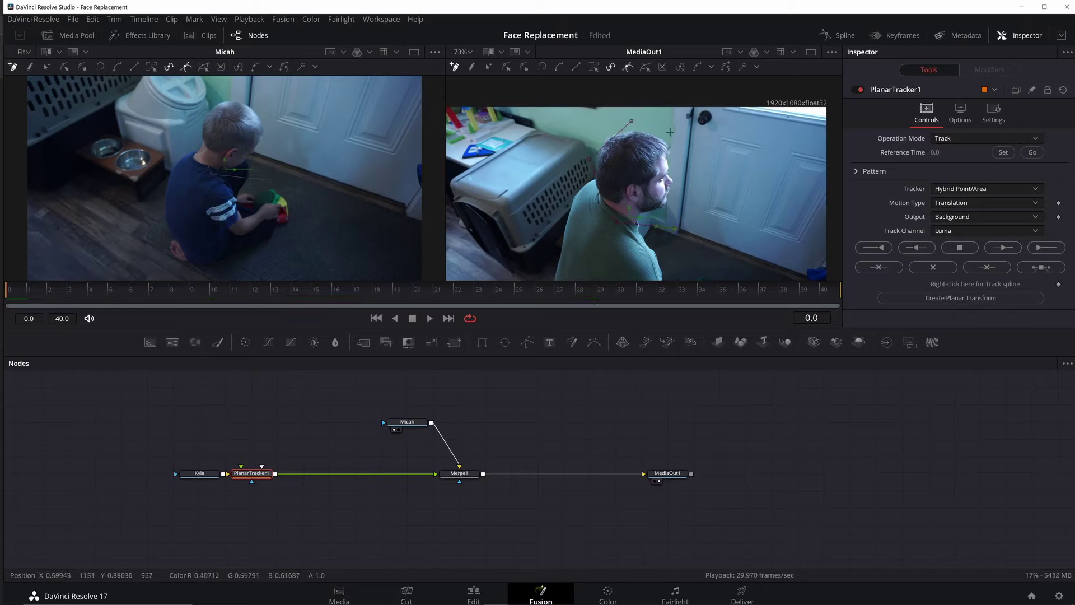
{"action": "left_click", "coordinate": [674, 130]}
{"action": "left_click", "coordinate": [675, 228]}
{"action": "left_click", "coordinate": [617, 221]}
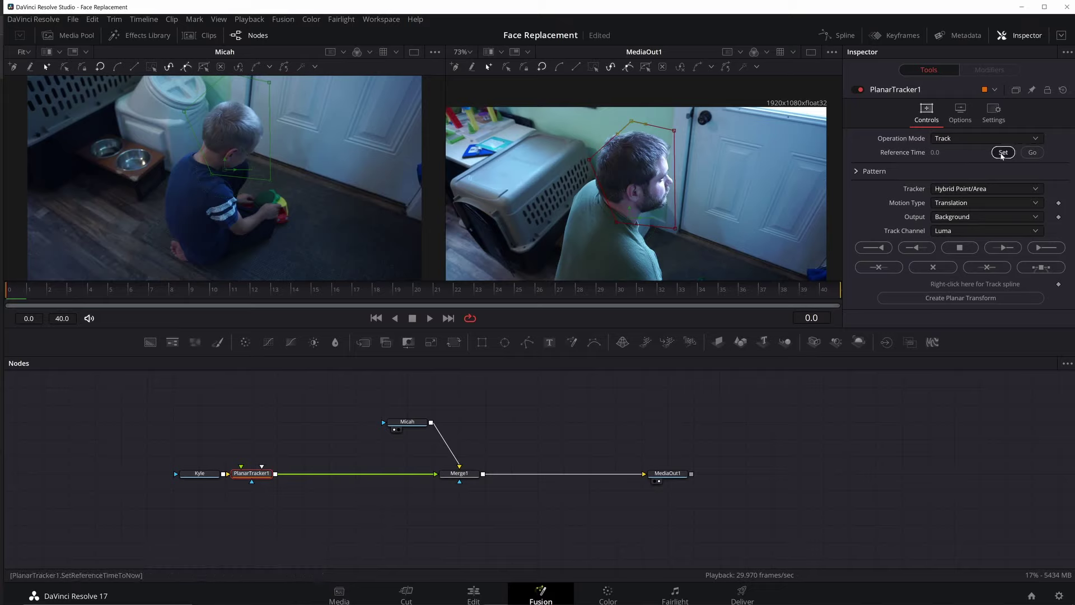
{"action": "left_click", "coordinate": [1044, 248]}
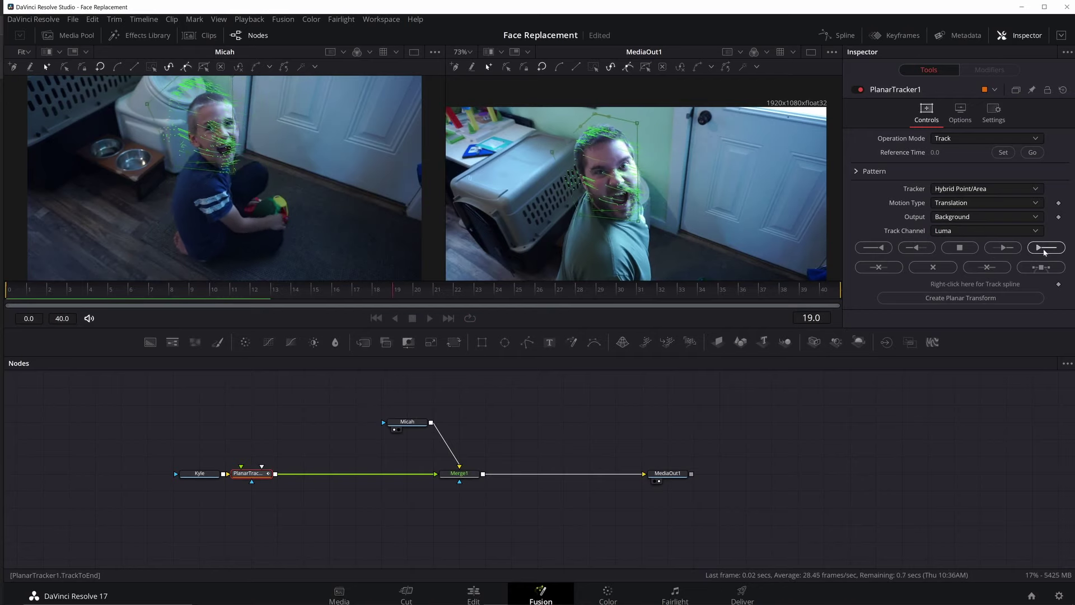
Set the planar tracker's operation mode to Steady and show guides in the MediaOut1 view
{"action": "left_click", "coordinate": [962, 137]}
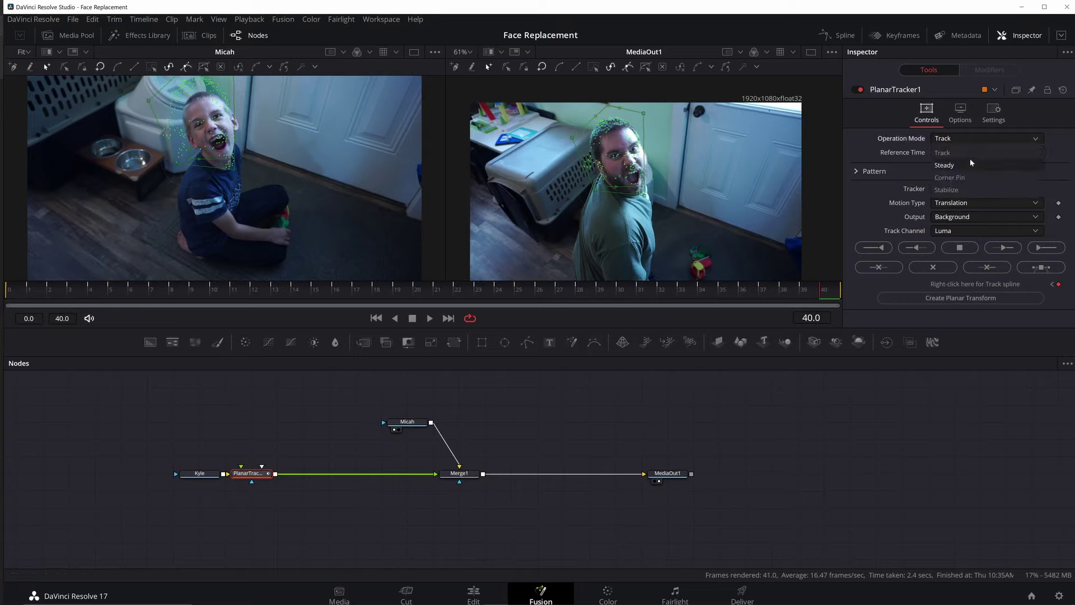
{"action": "left_click", "coordinate": [952, 165]}
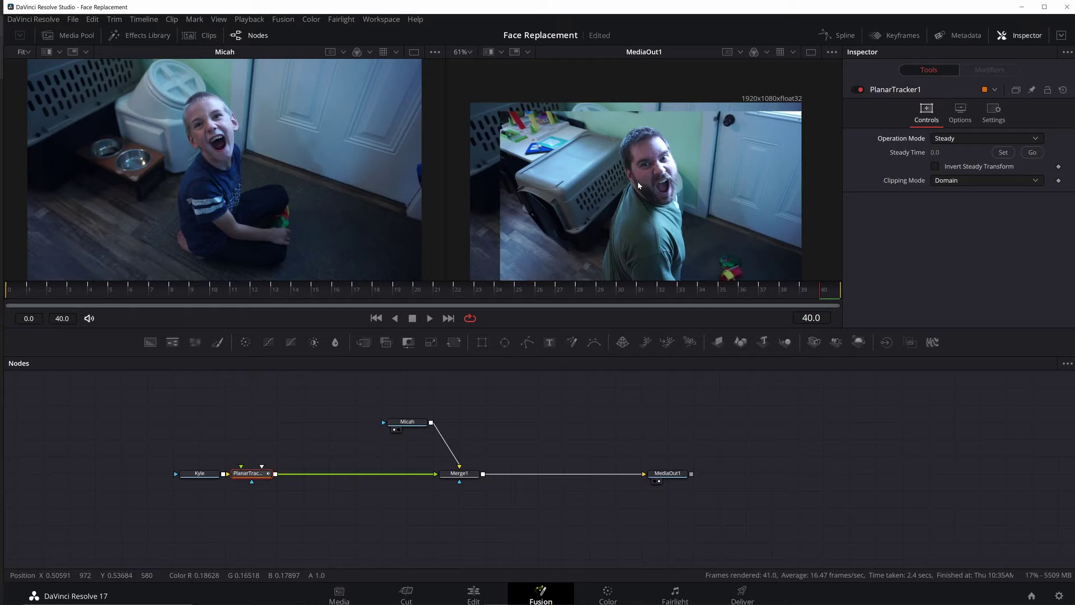
{"action": "right_click", "coordinate": [625, 156]}
{"action": "mouse_move", "coordinate": [672, 187]}
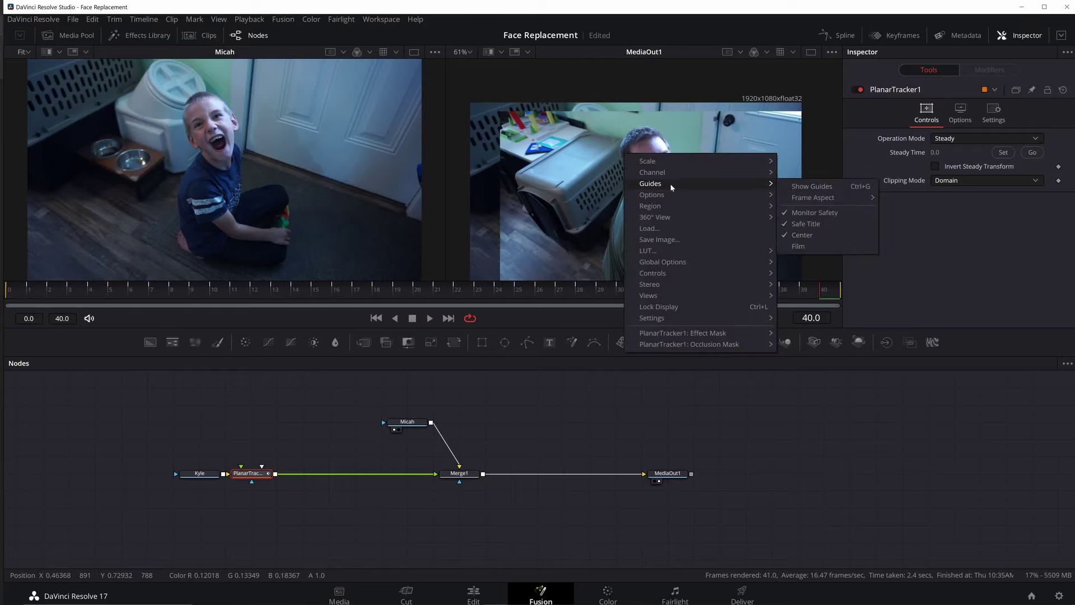
{"action": "left_click", "coordinate": [797, 185]}
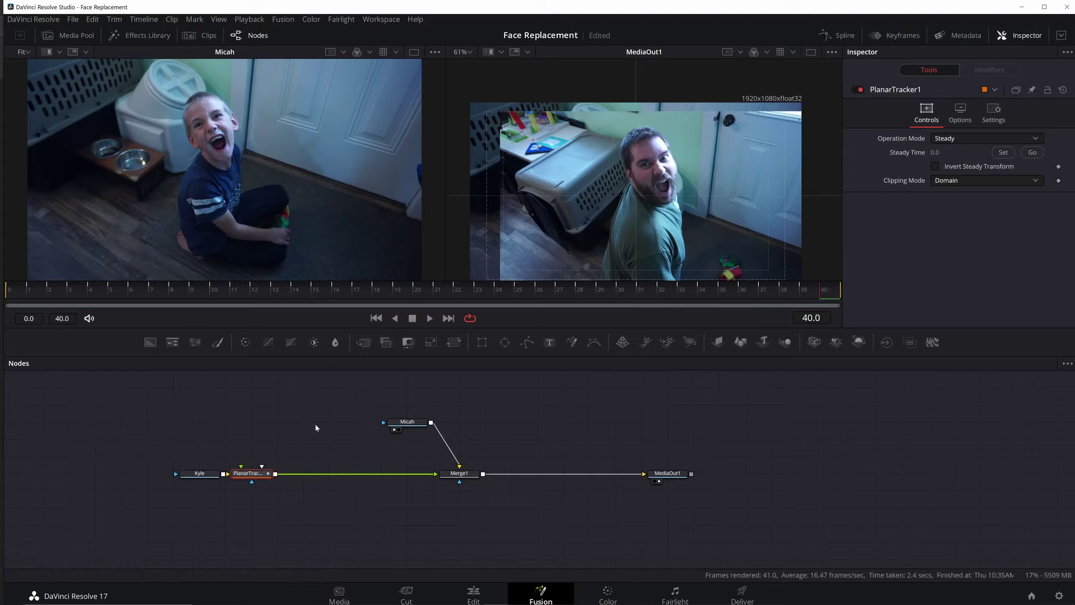
Insert a Transform after the planar tracker and set its center to X 0.429, Y 0.339
{"action": "key", "text": "shift+space"}
{"action": "type", "text": "Planar Trackertransfo"}
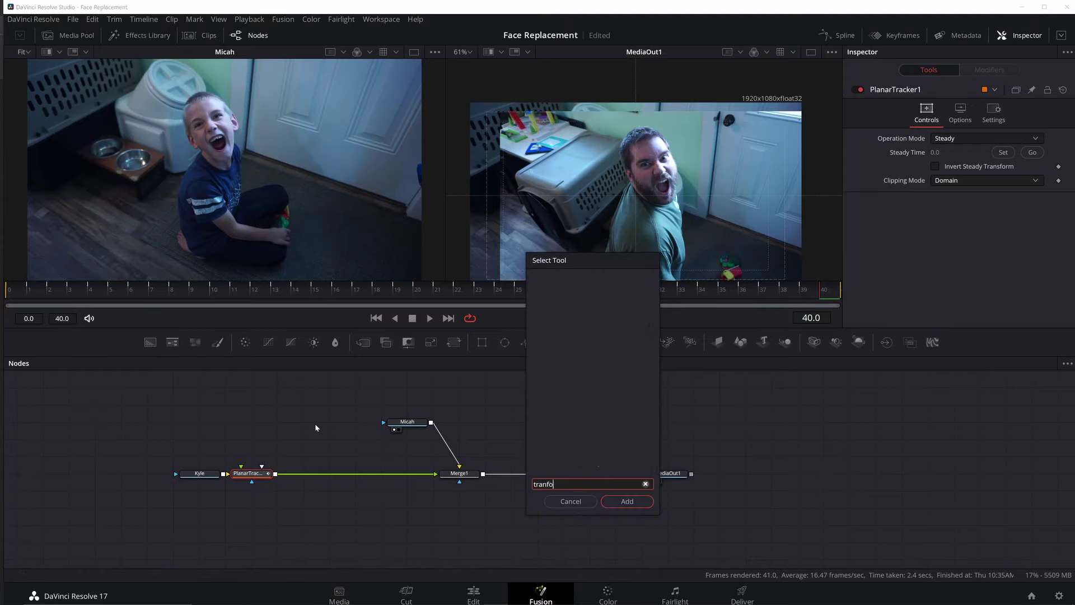
{"action": "key", "text": "Return"}
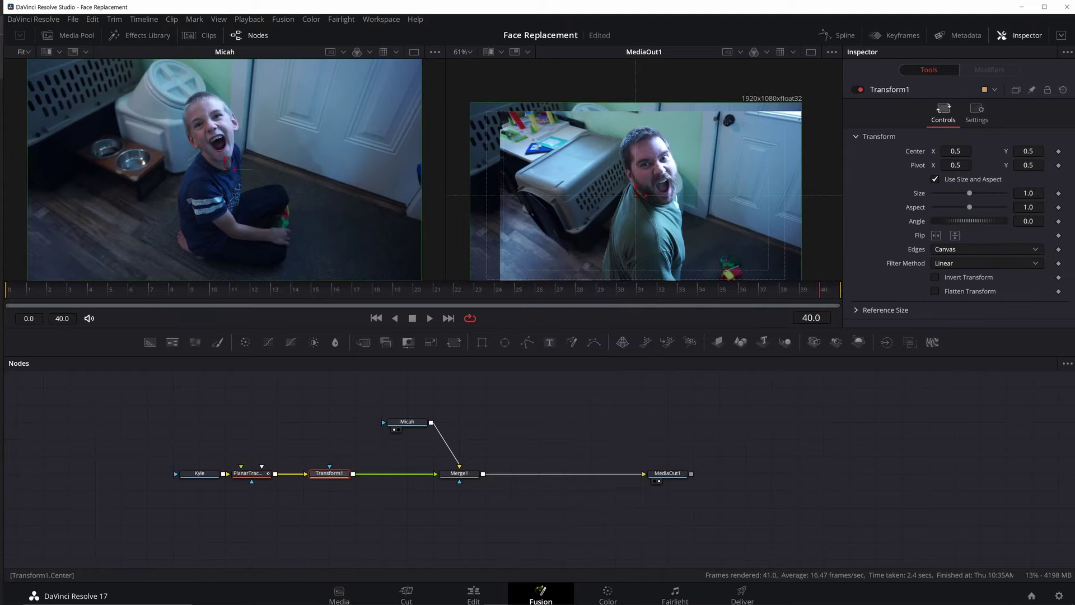
{"action": "left_click_drag", "start_coordinate": [955, 151], "coordinate": [927, 151]}
{"action": "left_click_drag", "start_coordinate": [1028, 150], "coordinate": [944, 151]}
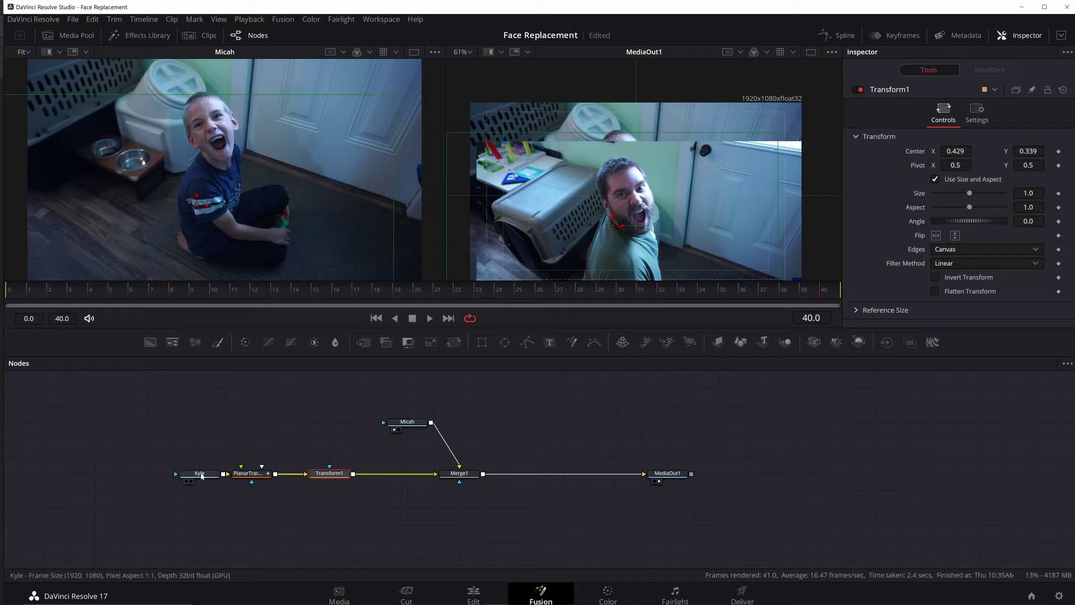
Display Transform1 in the second viewer and play the man's footage from frame 0 to check its edges
{"action": "key", "text": "2"}
{"action": "left_click", "coordinate": [4, 298]}
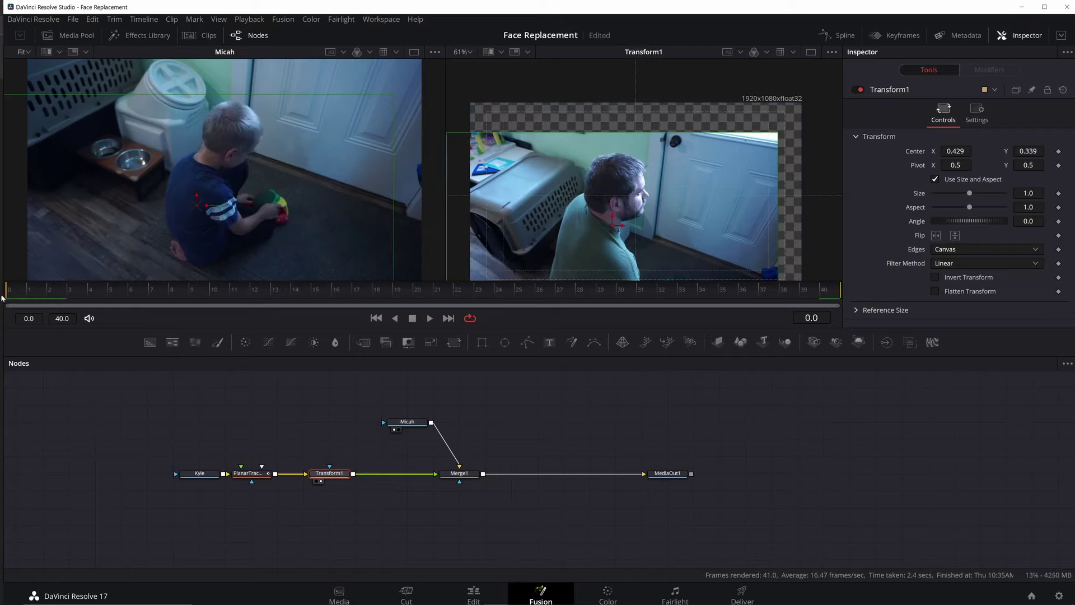
{"action": "left_click", "coordinate": [430, 318]}
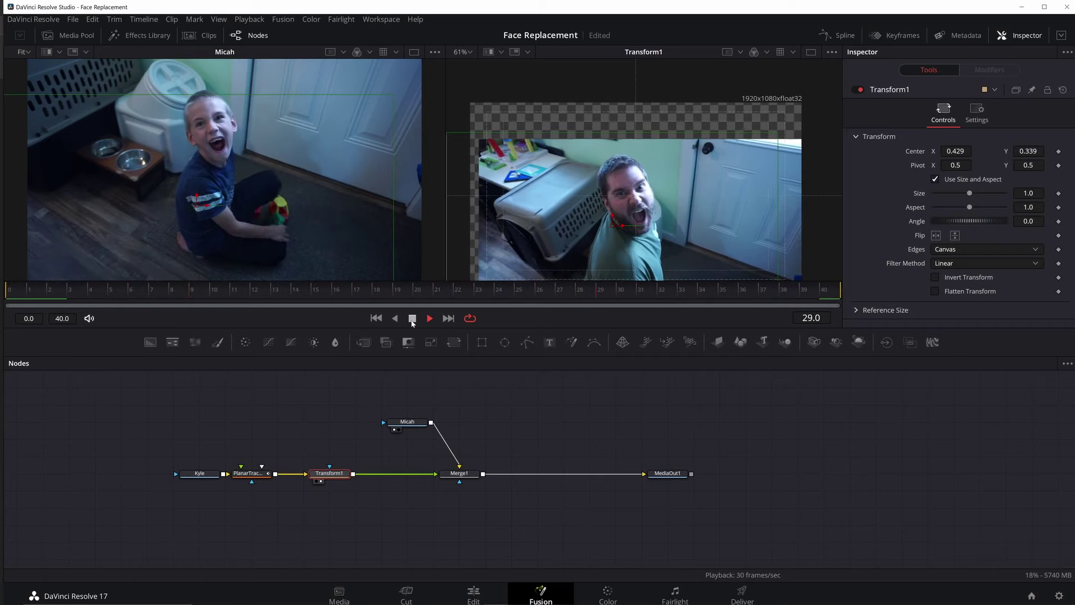
{"action": "left_click", "coordinate": [412, 320]}
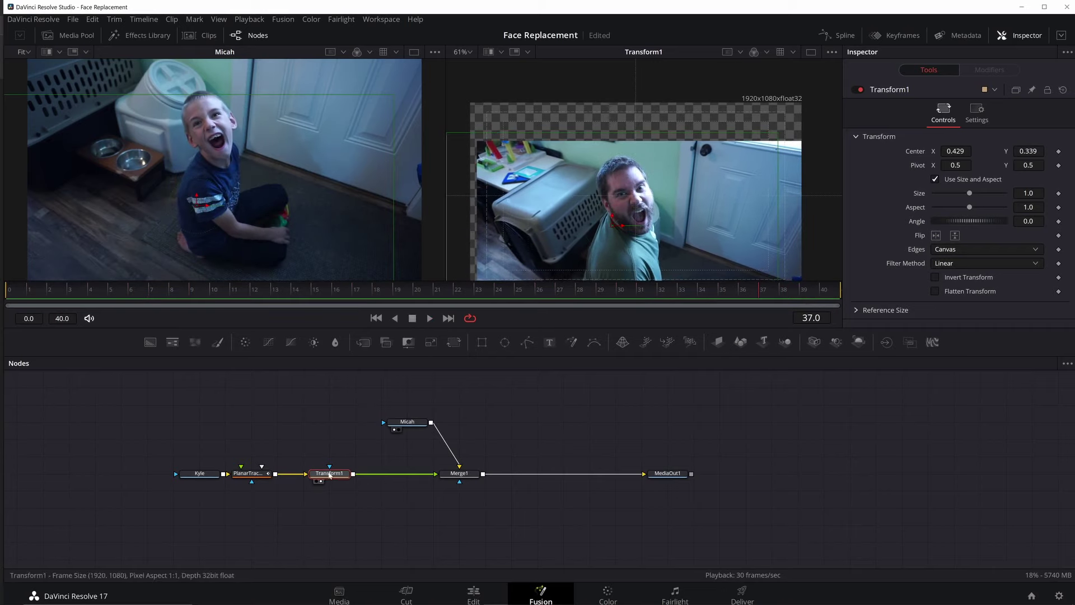
Align the boy's media node directly above Merge1 and detach Transform1 from the node chain
{"action": "left_click_drag", "start_coordinate": [327, 475], "coordinate": [301, 476]}
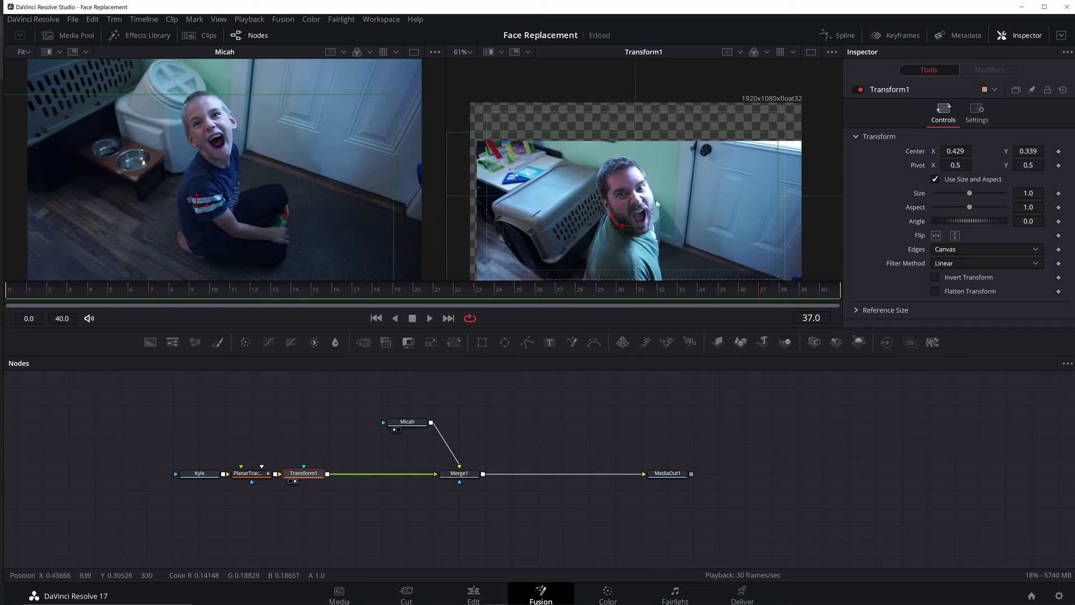
{"action": "left_click_drag", "start_coordinate": [408, 421], "coordinate": [459, 421]}
{"action": "left_click", "coordinate": [306, 473]}
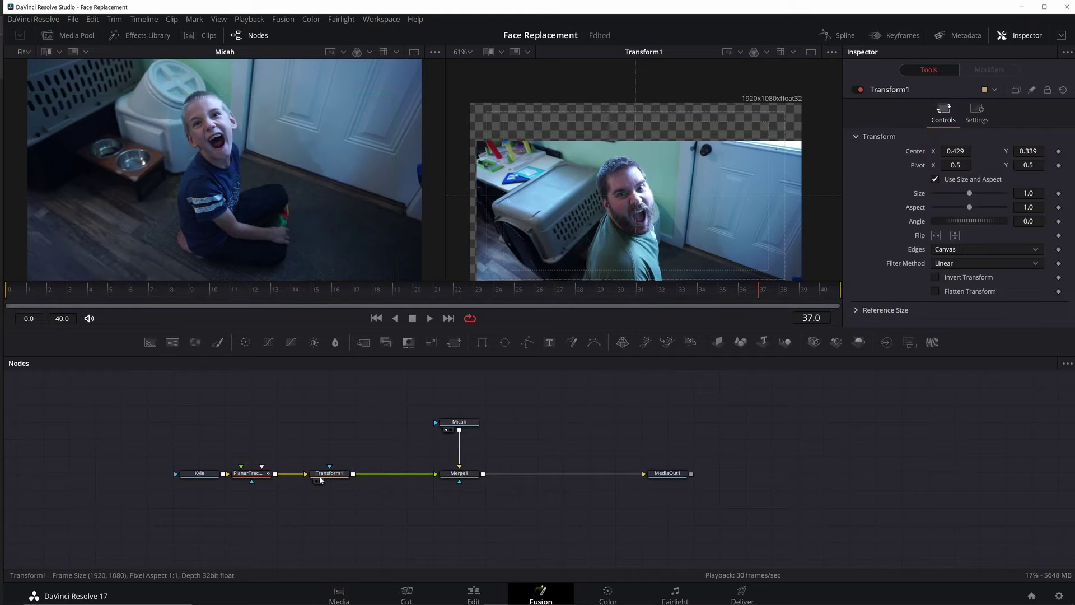
{"action": "left_click_drag", "start_coordinate": [309, 474], "coordinate": [334, 404]}
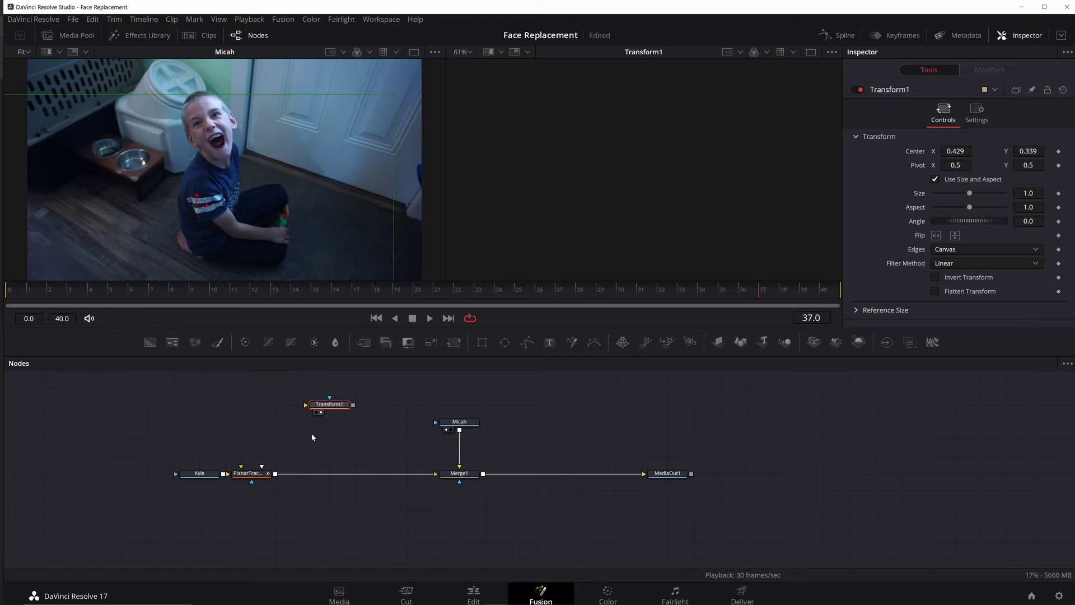
Add a Background node merged with the planar tracker's output, placing the merge in the main chain with the background below it
{"action": "left_click", "coordinate": [312, 438]}
{"action": "left_click", "coordinate": [150, 342]}
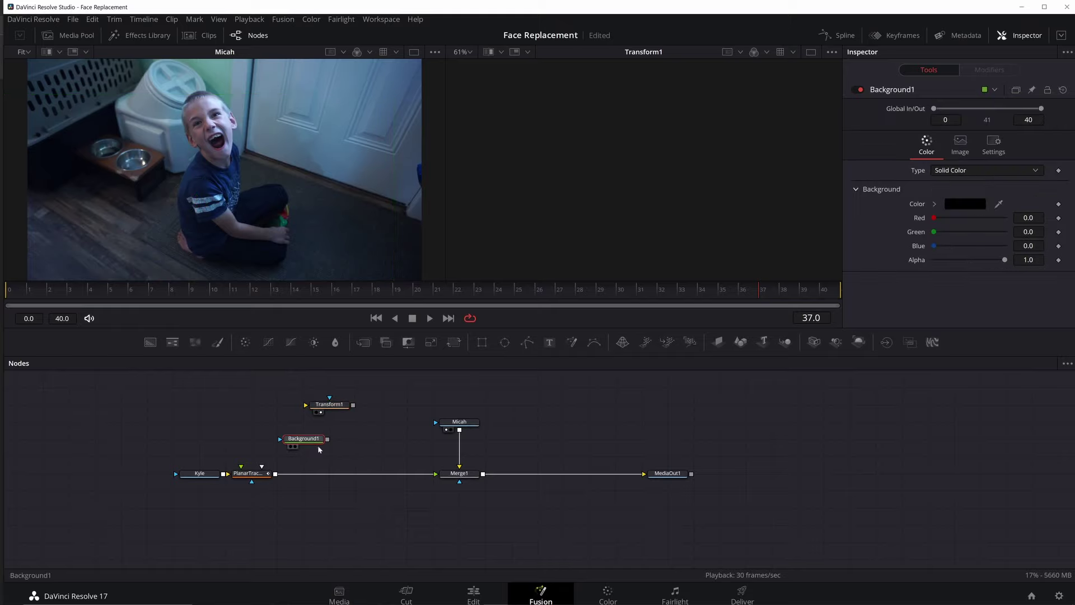
{"action": "left_click_drag", "start_coordinate": [316, 442], "coordinate": [275, 475]}
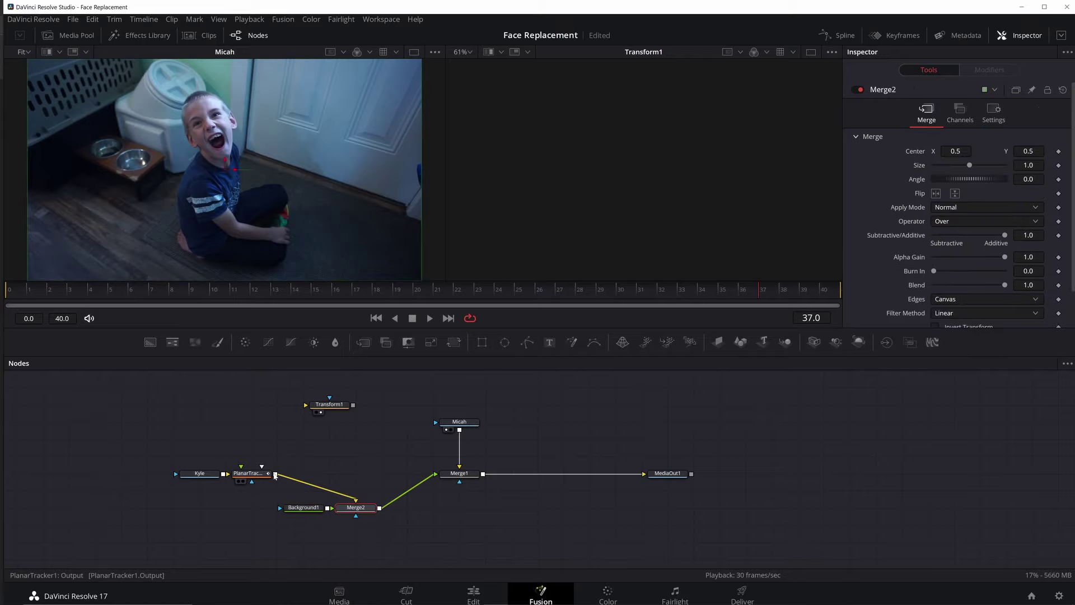
{"action": "left_click_drag", "start_coordinate": [355, 507], "coordinate": [331, 475]}
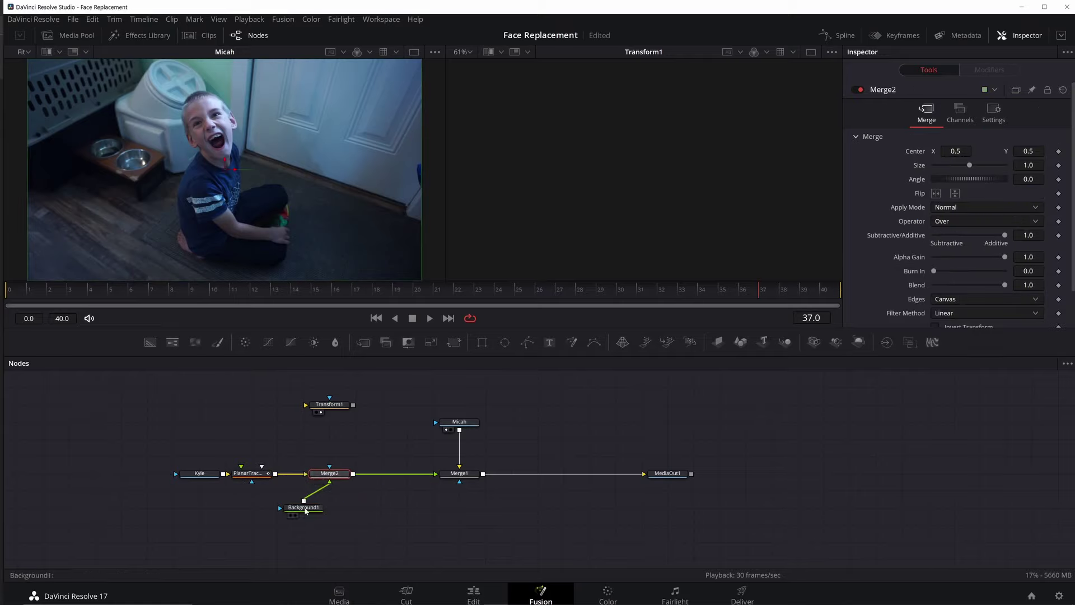
{"action": "left_click_drag", "start_coordinate": [304, 514], "coordinate": [330, 515]}
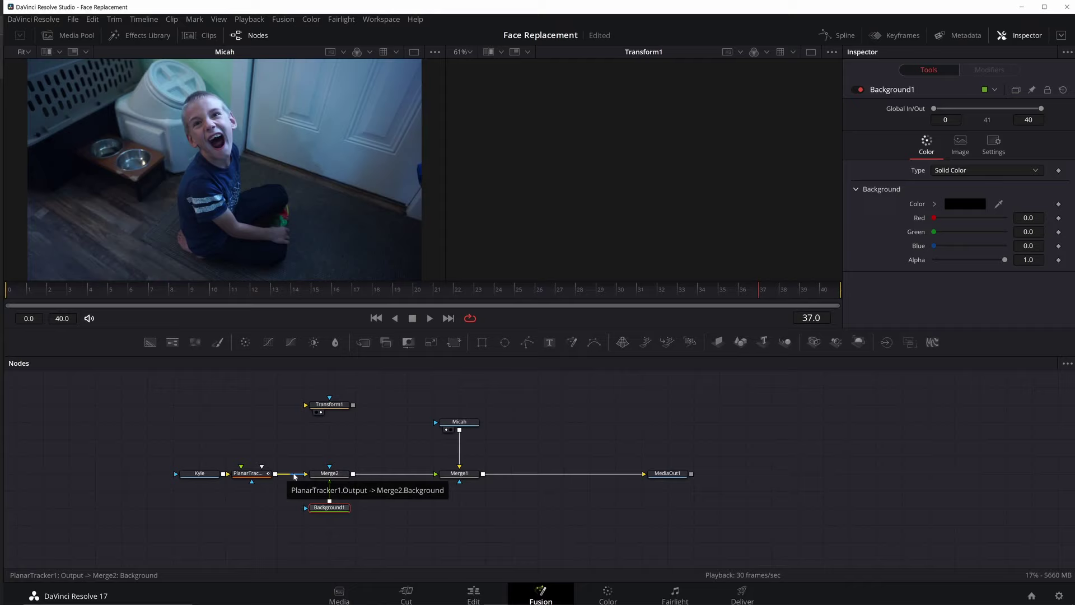
Swap Merge2's foreground and background inputs and display Merge2 in the second viewer
{"action": "left_click", "coordinate": [332, 475]}
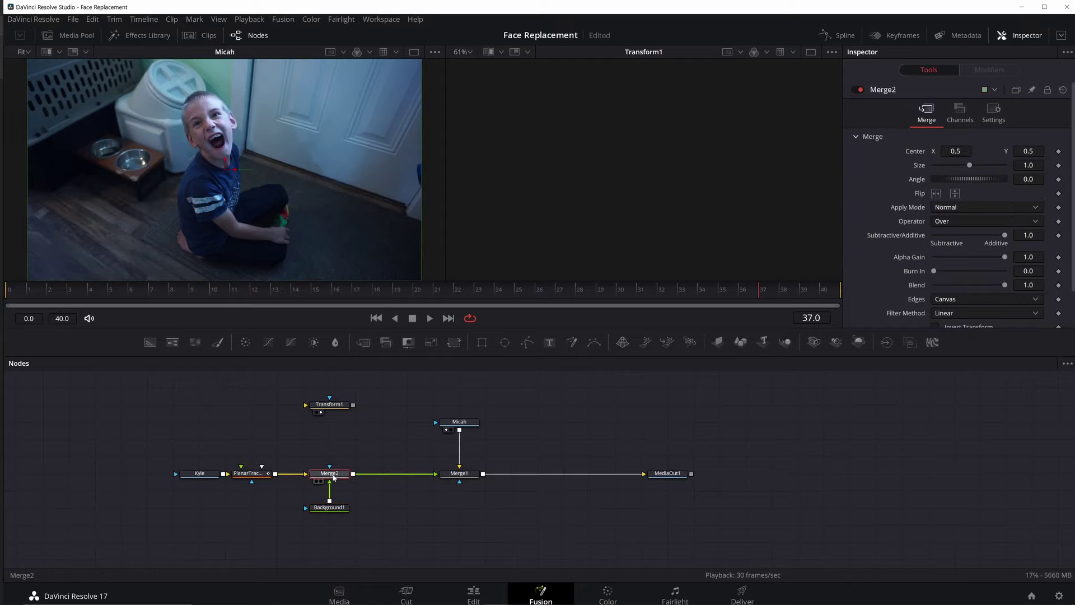
{"action": "key", "text": "ctrl+t"}
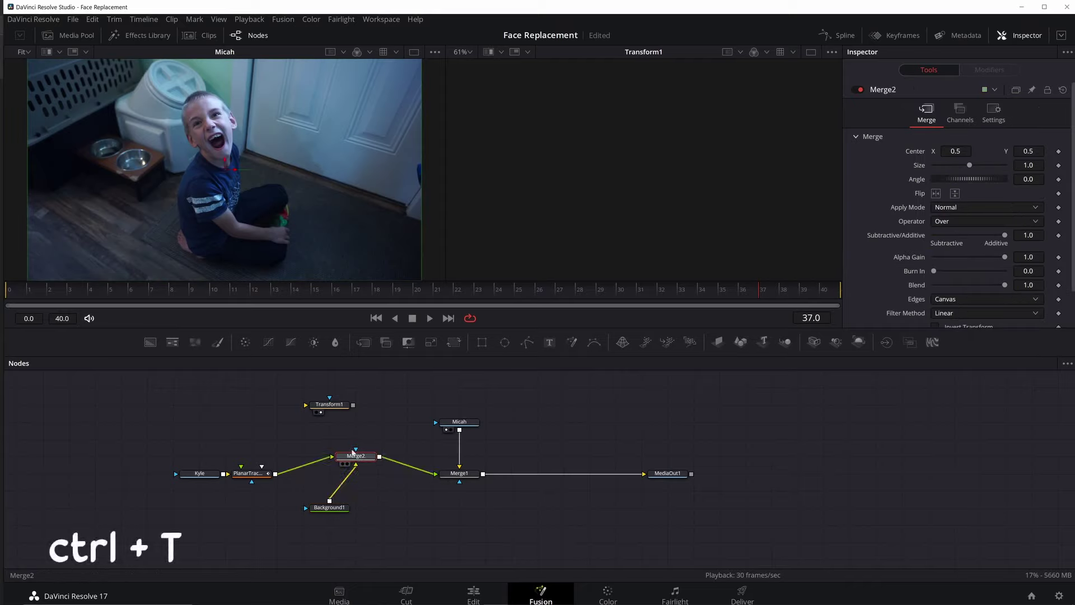
{"action": "key", "text": "2"}
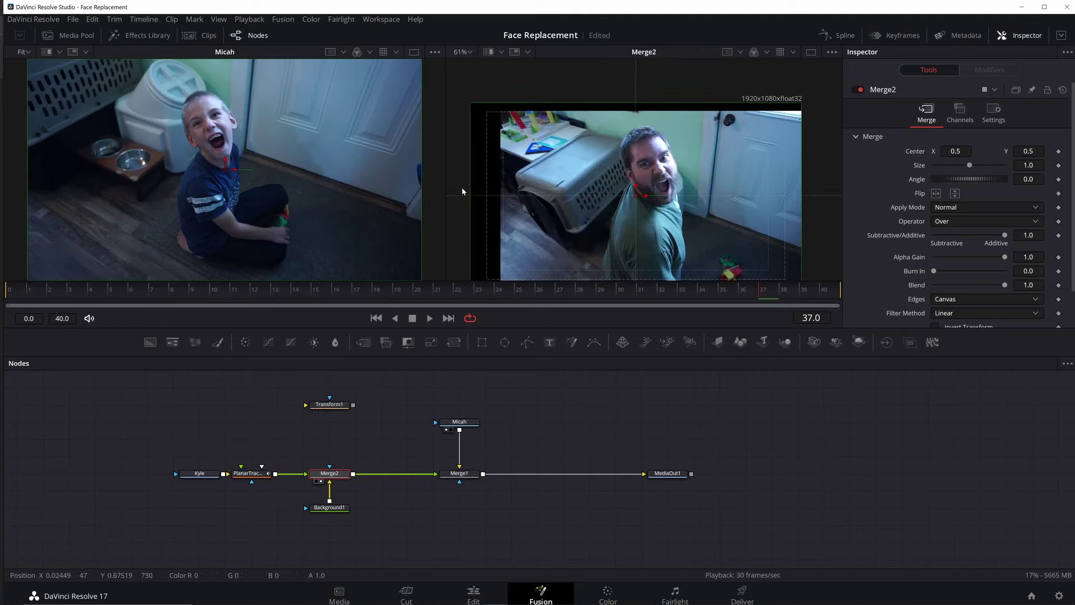
Make the Background node fully transparent with alpha 0.0 and mask Merge2 with an Ellipse
{"action": "left_click", "coordinate": [333, 508]}
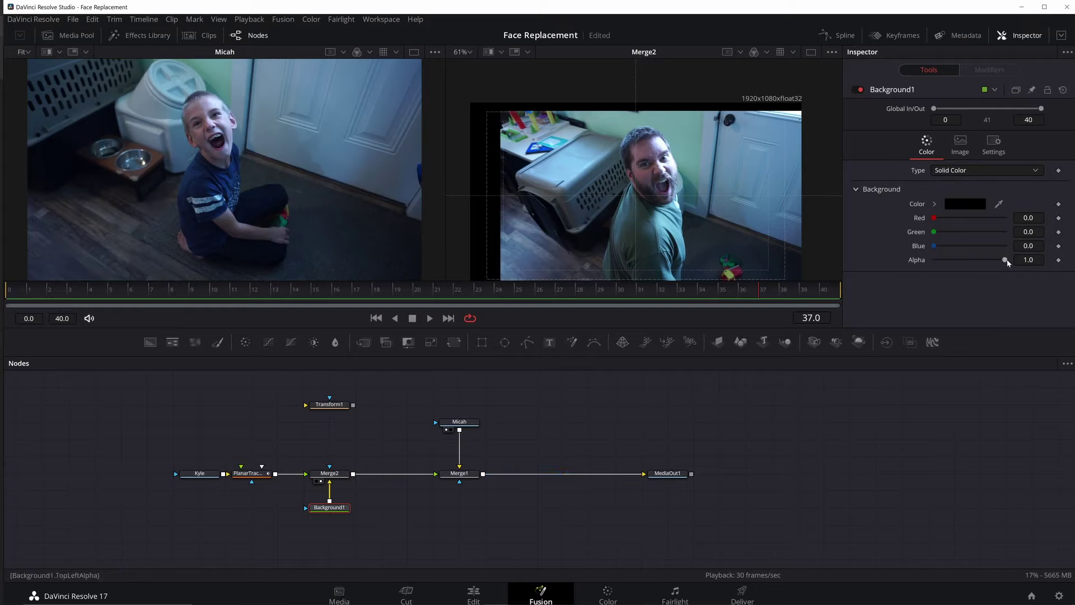
{"action": "left_click_drag", "start_coordinate": [1006, 263], "coordinate": [905, 271]}
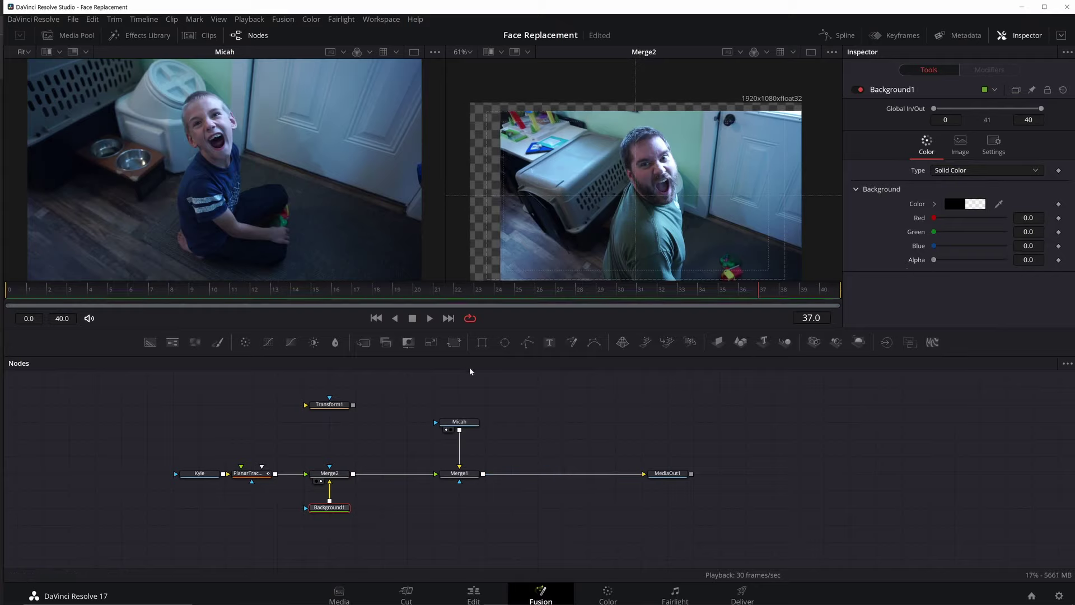
{"action": "left_click", "coordinate": [504, 345]}
{"action": "mouse_move", "coordinate": [337, 493]}
{"action": "left_mouse_down"}
{"action": "mouse_move", "coordinate": [519, 390]}
{"action": "mouse_move", "coordinate": [364, 447]}
{"action": "mouse_move", "coordinate": [337, 461]}
{"action": "mouse_move", "coordinate": [336, 476]}
{"action": "left_mouse_up"}
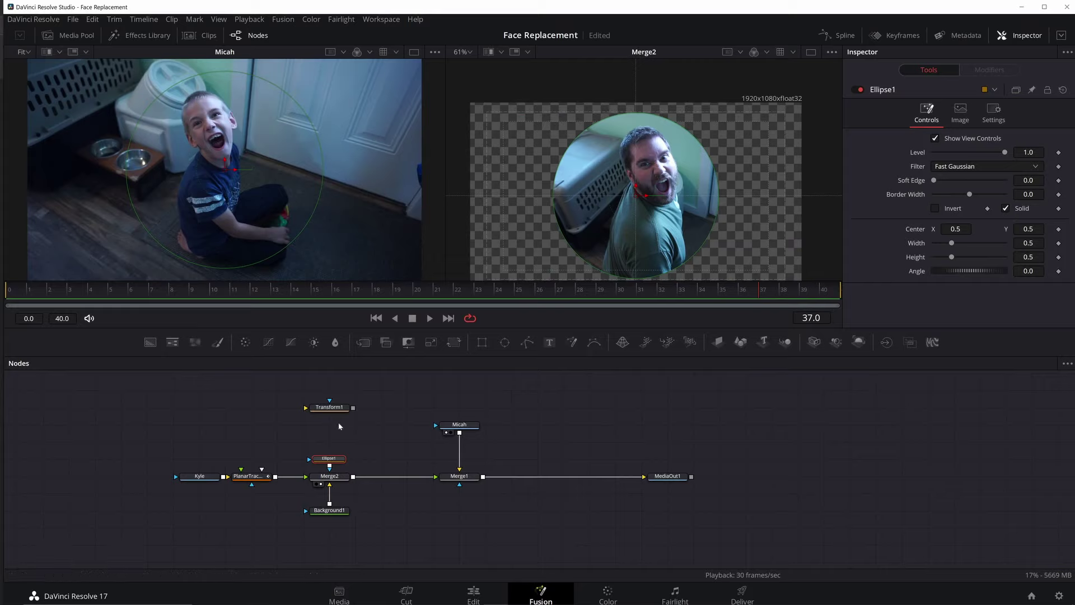
{"action": "left_click", "coordinate": [329, 510]}
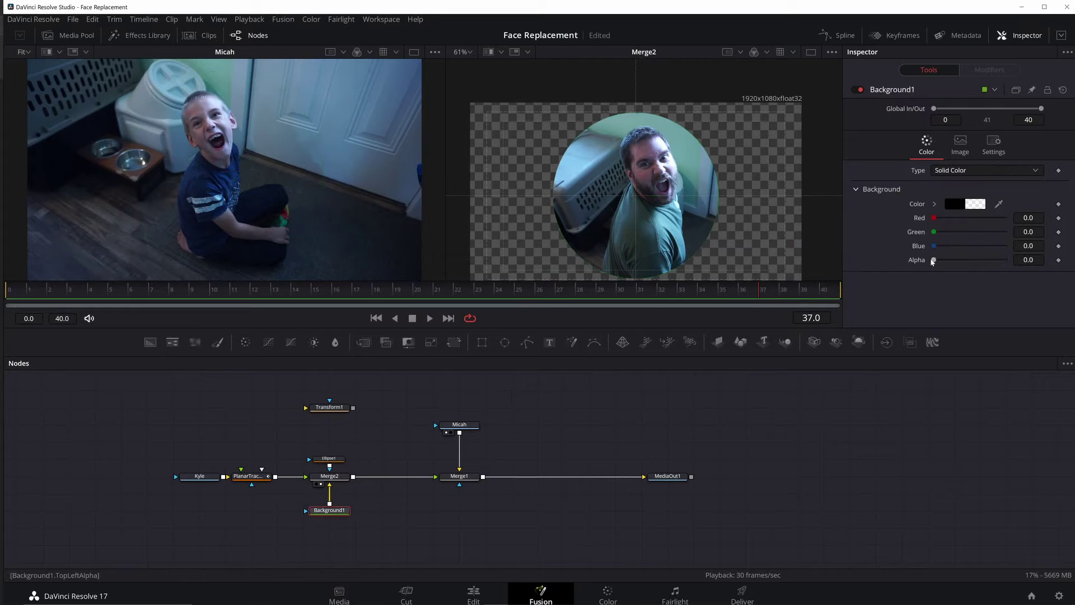
{"action": "left_click_drag", "start_coordinate": [933, 259], "coordinate": [896, 265]}
Fit the ellipse around the man's head, about 0.269 wide and high and centered near 0.557, 0.656, and play from frame 0
{"action": "left_click", "coordinate": [333, 460]}
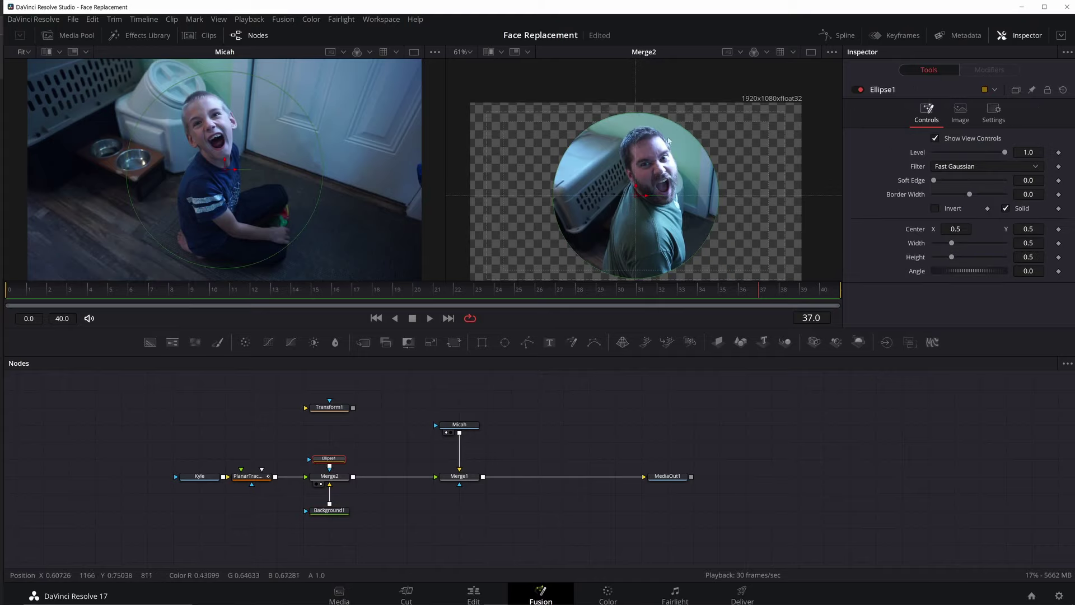
{"action": "left_click", "coordinate": [23, 295]}
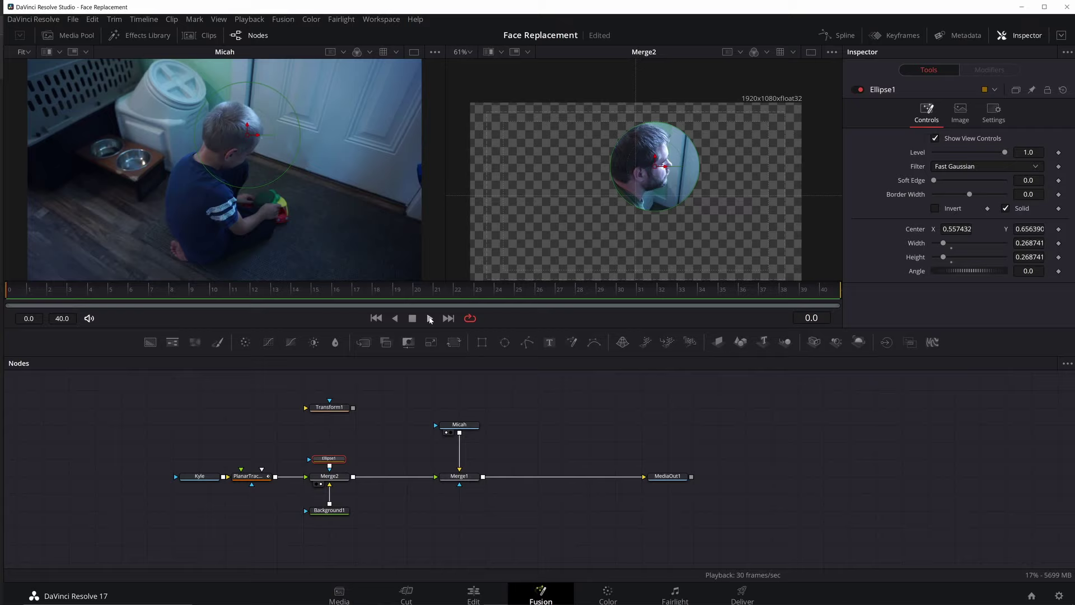
{"action": "left_click", "coordinate": [430, 319]}
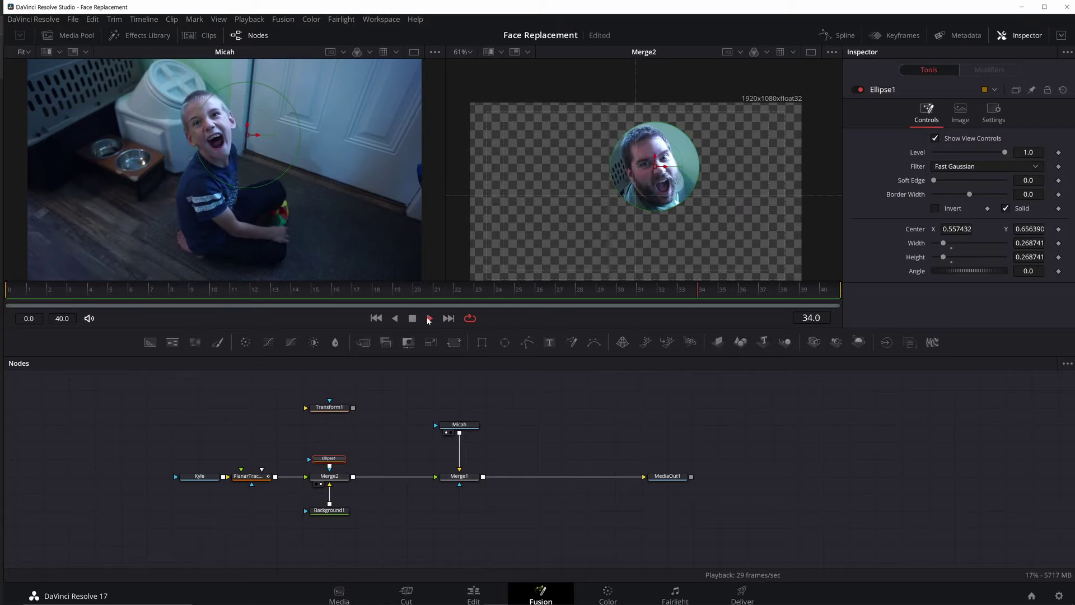
{"action": "left_click", "coordinate": [411, 318]}
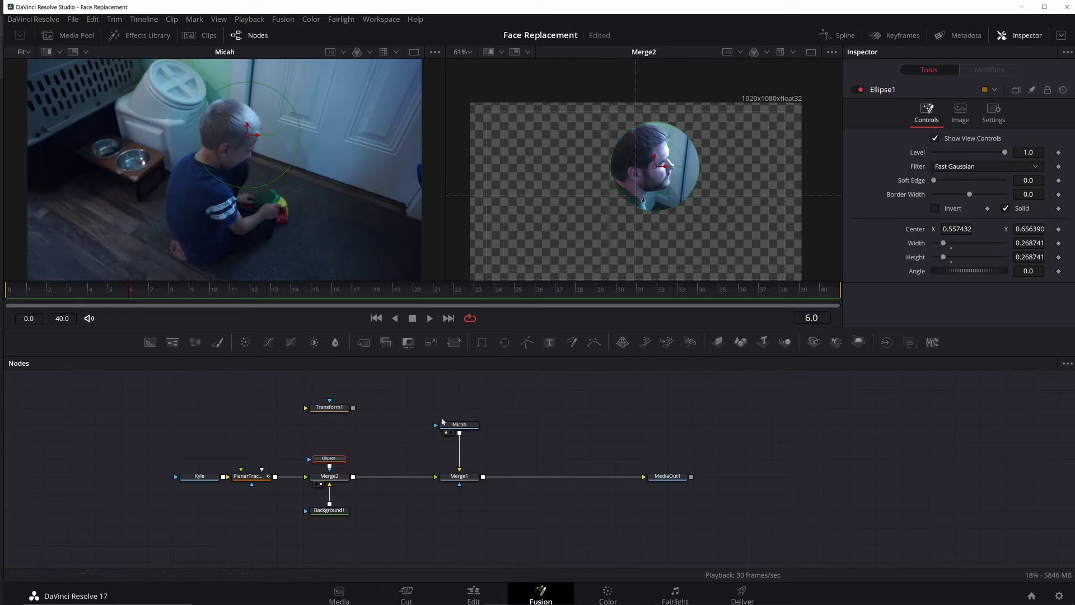
Move the boy's media node further above Merge1 and insert a Tracker after it
{"action": "left_click_drag", "start_coordinate": [459, 424], "coordinate": [460, 407]}
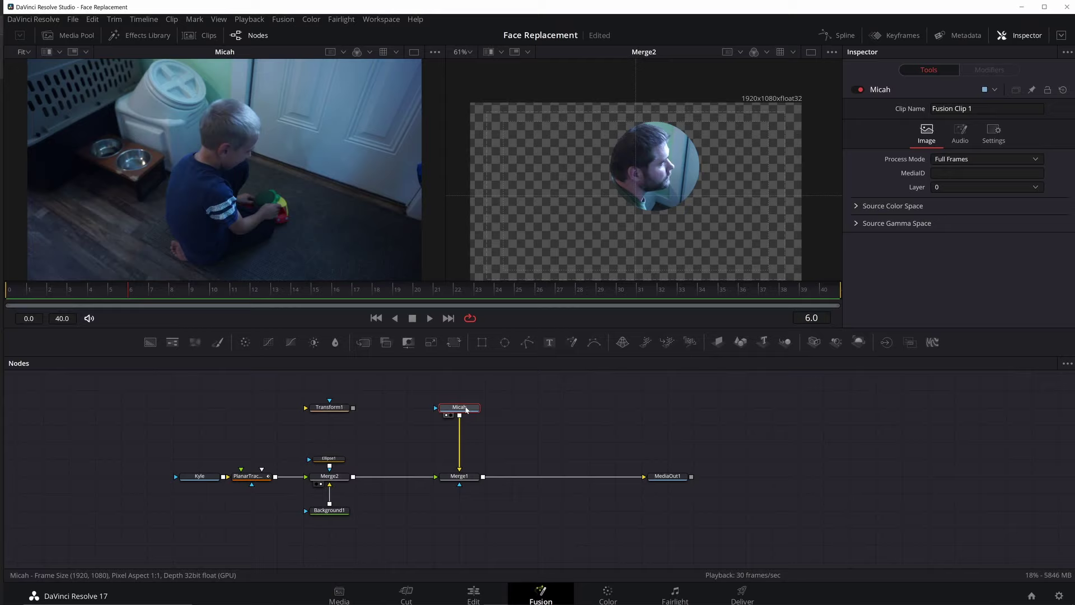
{"action": "key", "text": "shift+space"}
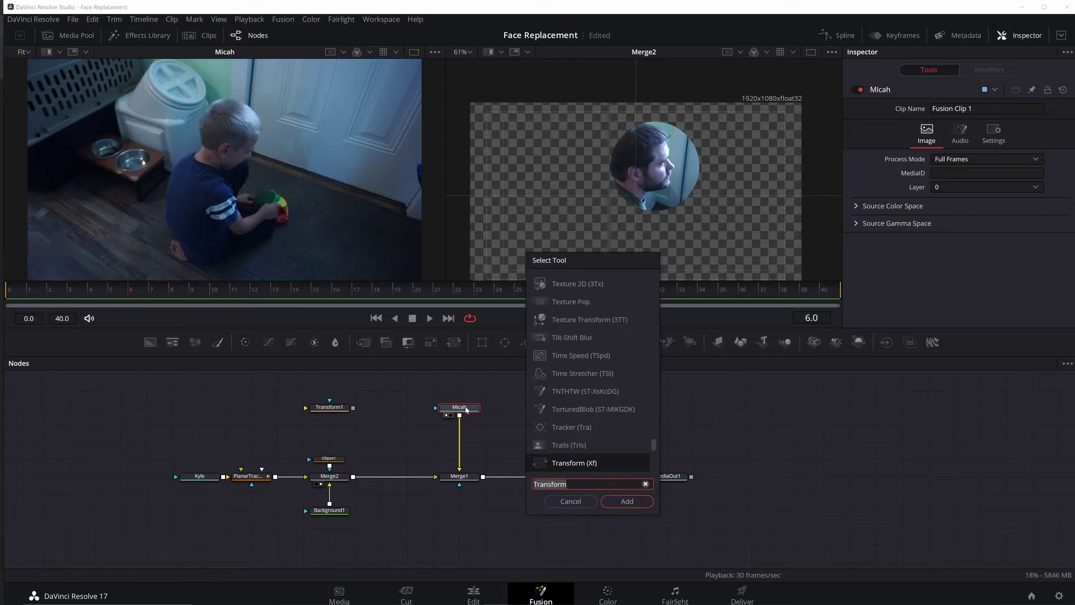
{"action": "type", "text": "track"}
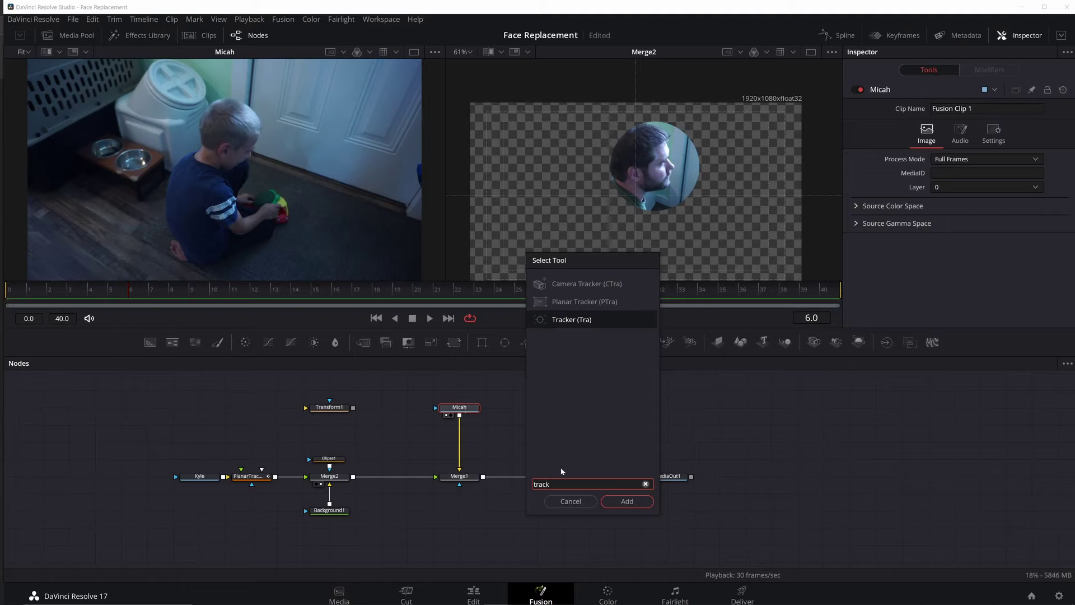
{"action": "left_click", "coordinate": [624, 506]}
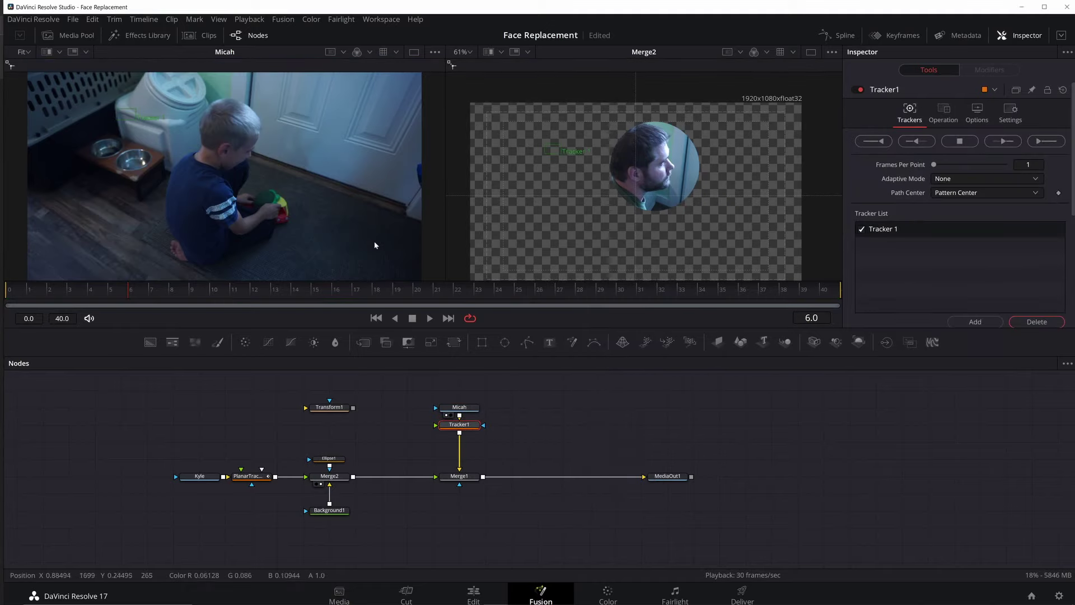
Place Tracker1's pattern box over the boy's ear in the first viewer
{"action": "scroll", "coordinate": [185, 163], "scroll_direction": "up", "scroll_amount": 2}
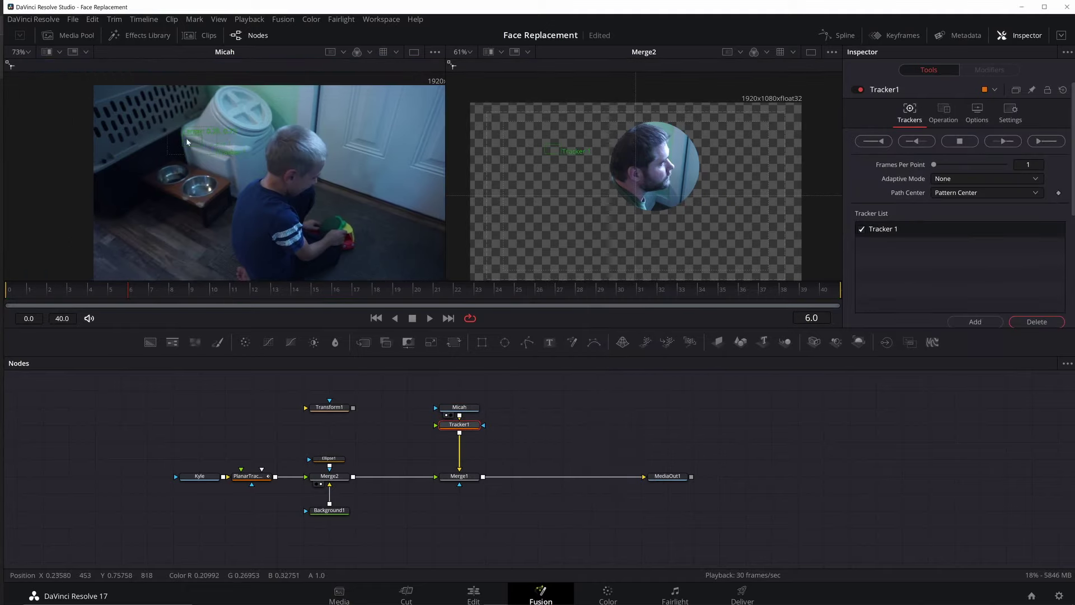
{"action": "scroll", "coordinate": [186, 138], "scroll_direction": "up", "scroll_amount": 5}
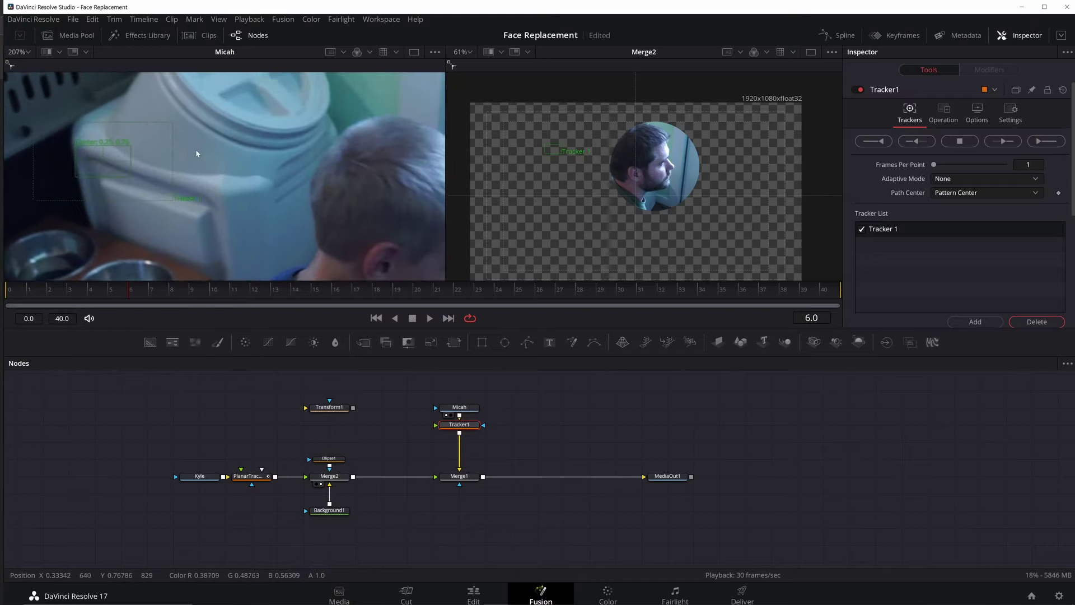
{"action": "left_click_drag", "start_coordinate": [196, 154], "coordinate": [181, 132]}
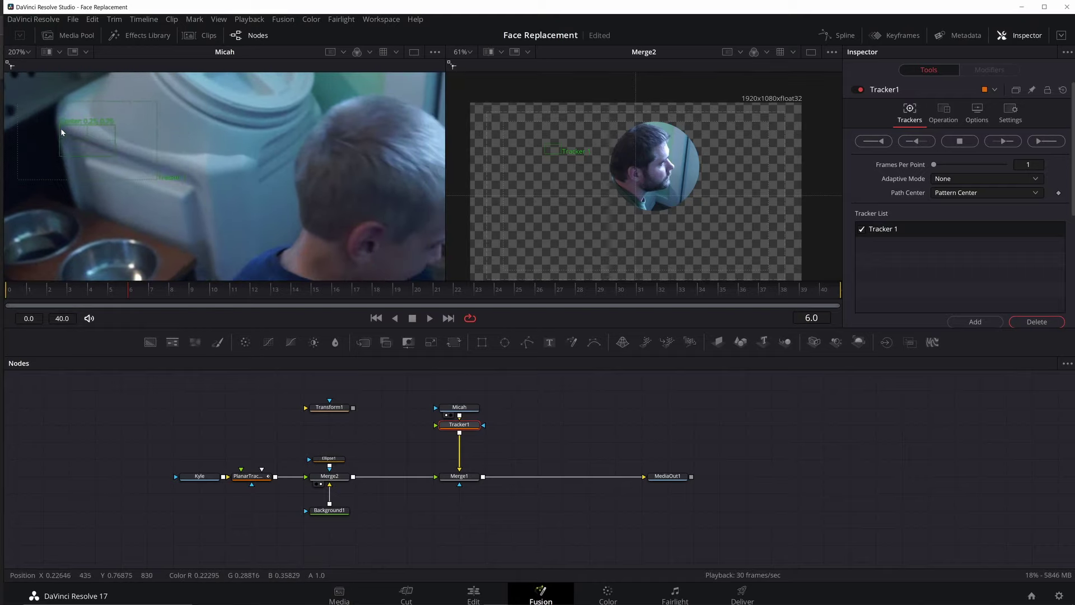
{"action": "left_click_drag", "start_coordinate": [60, 129], "coordinate": [341, 232]}
{"action": "scroll", "coordinate": [211, 190], "scroll_direction": "down", "scroll_amount": 5}
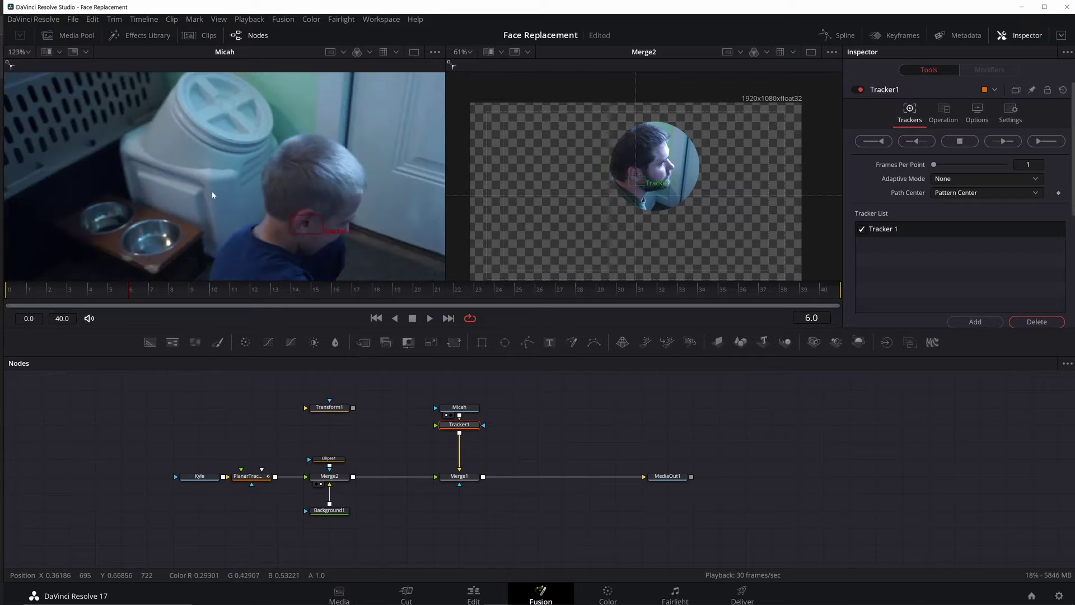
Set Tracker1's Adaptive Mode to Best match and track the boy's footage forward from frame 0
{"action": "left_click", "coordinate": [199, 296]}
{"action": "left_click_drag", "start_coordinate": [199, 298], "coordinate": [5, 301]}
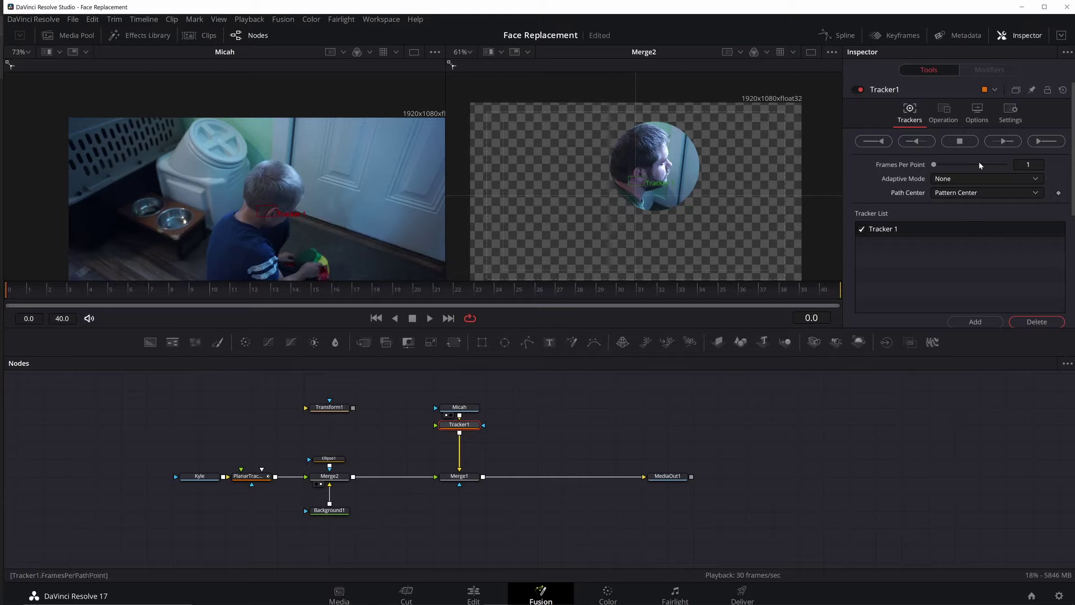
{"action": "left_click", "coordinate": [990, 177]}
{"action": "left_click", "coordinate": [969, 217]}
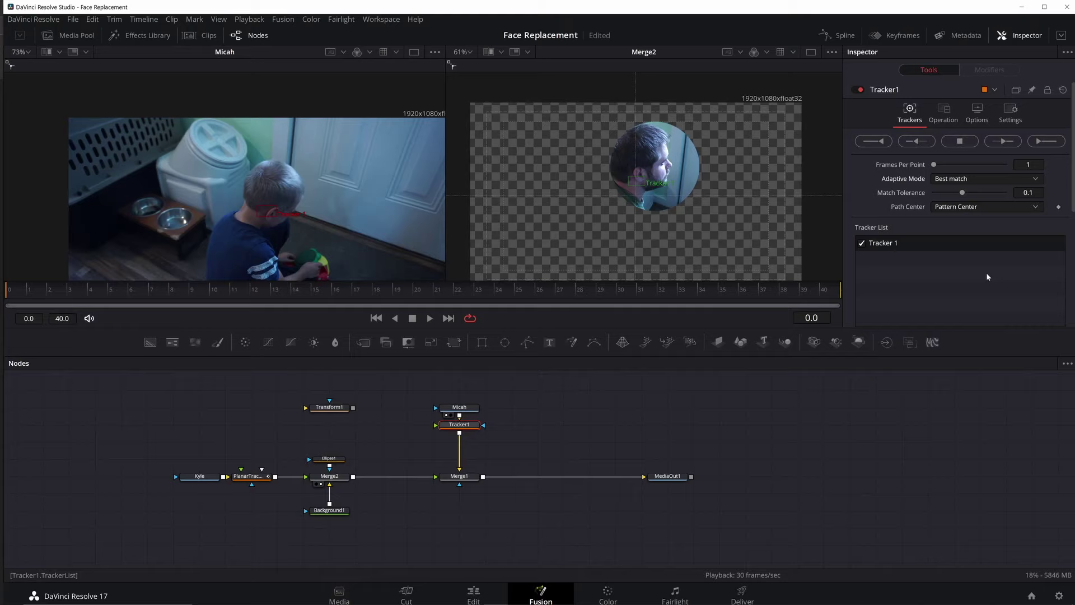
{"action": "scroll", "coordinate": [986, 272], "scroll_direction": "down", "scroll_amount": 2}
{"action": "scroll", "coordinate": [964, 116], "scroll_direction": "up", "scroll_amount": 2}
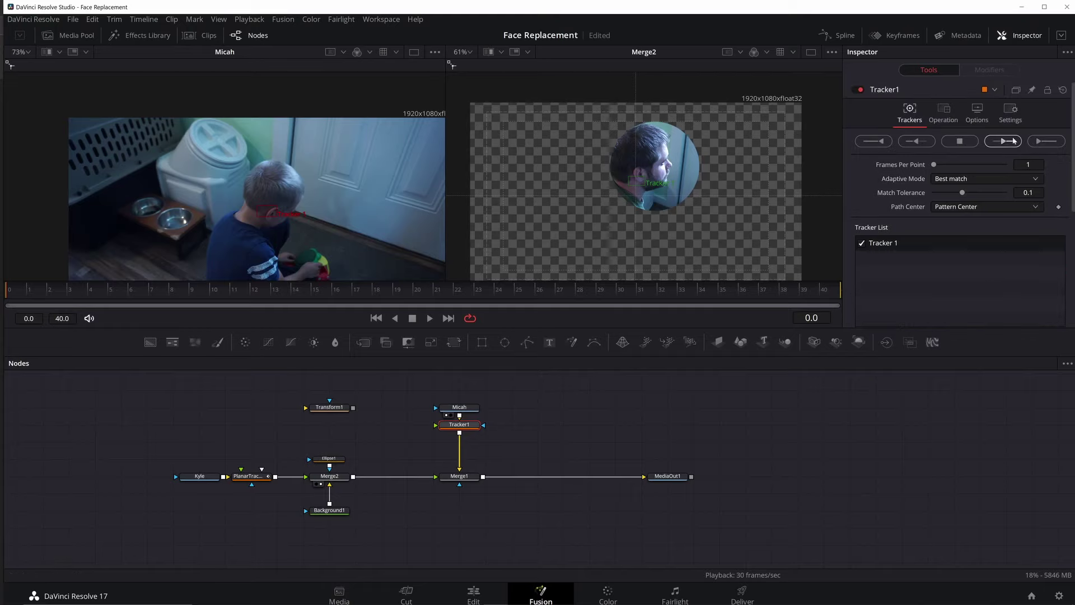
{"action": "left_click", "coordinate": [1039, 143]}
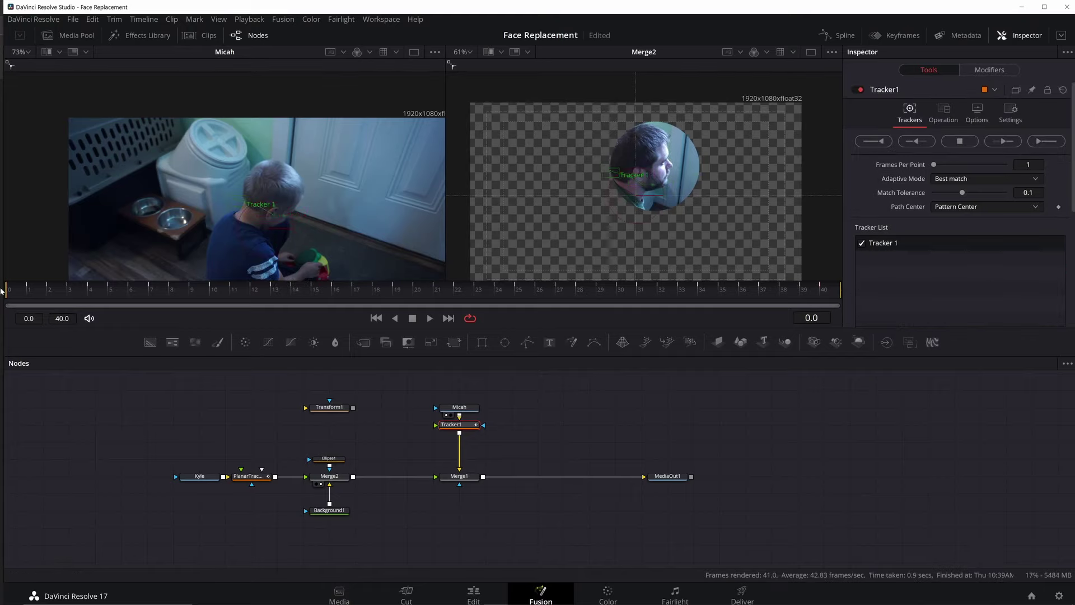
Review the track up to the last frames and set Tracker1's Operation to Match Move
{"action": "scroll", "coordinate": [202, 218], "scroll_direction": "up", "scroll_amount": 2}
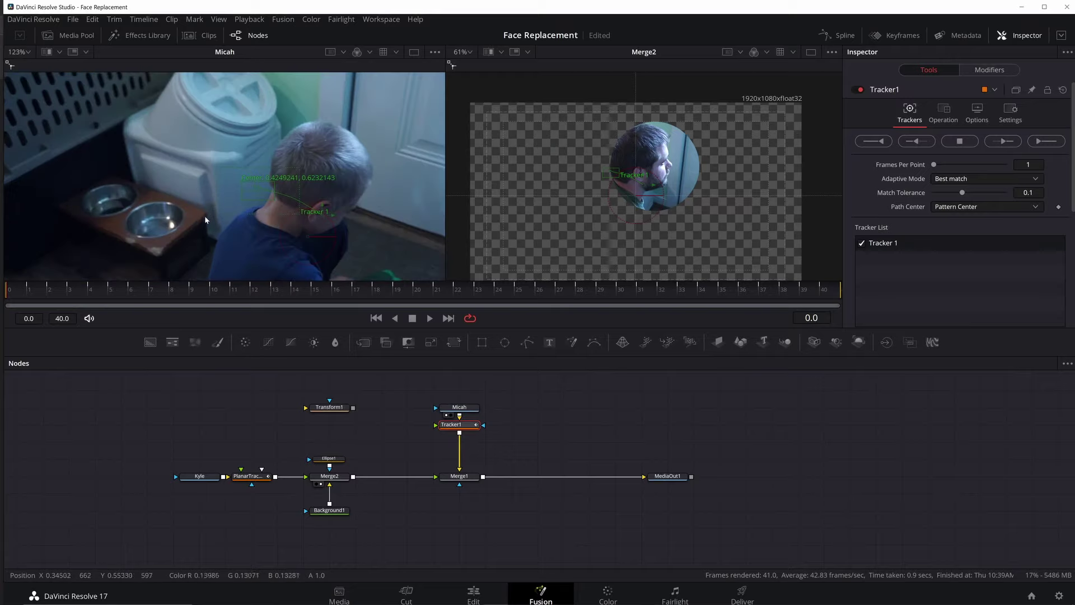
{"action": "left_click_drag", "start_coordinate": [19, 290], "coordinate": [810, 285]}
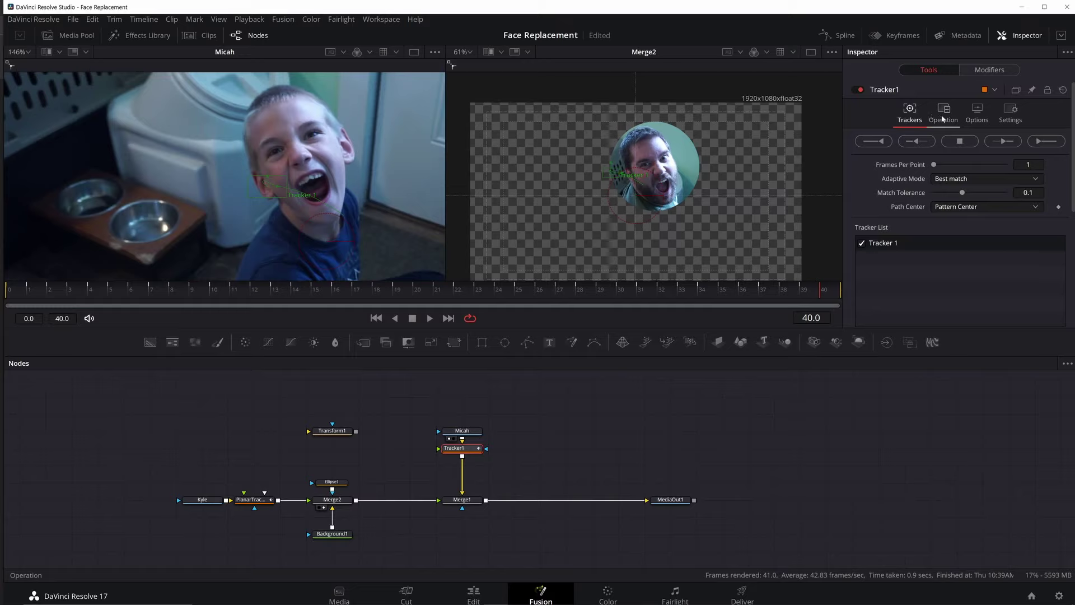
{"action": "left_click", "coordinate": [943, 116]}
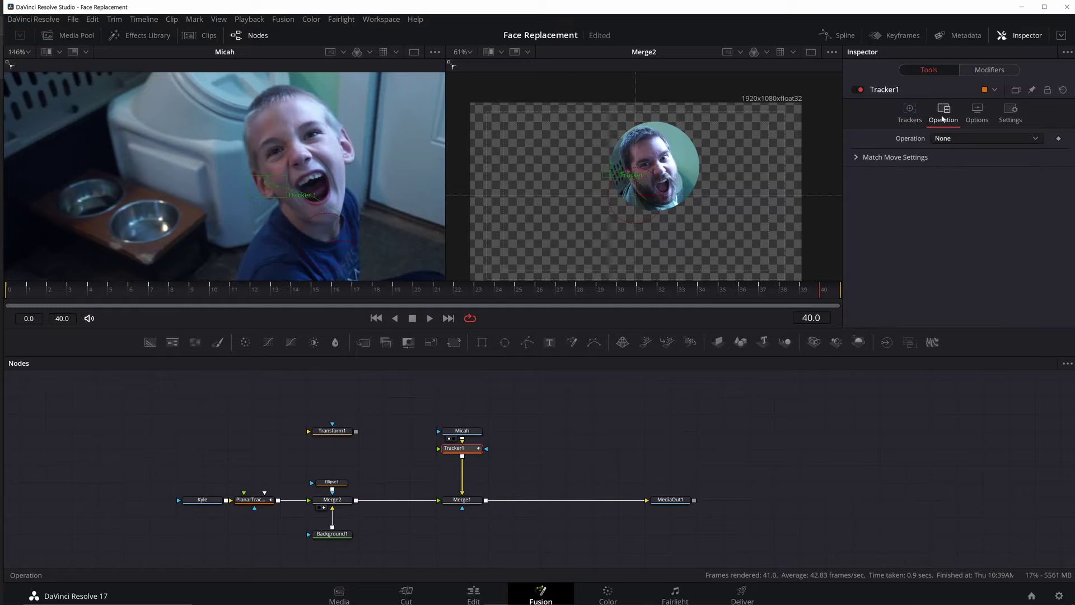
{"action": "left_click", "coordinate": [1005, 140]}
{"action": "left_click", "coordinate": [966, 166]}
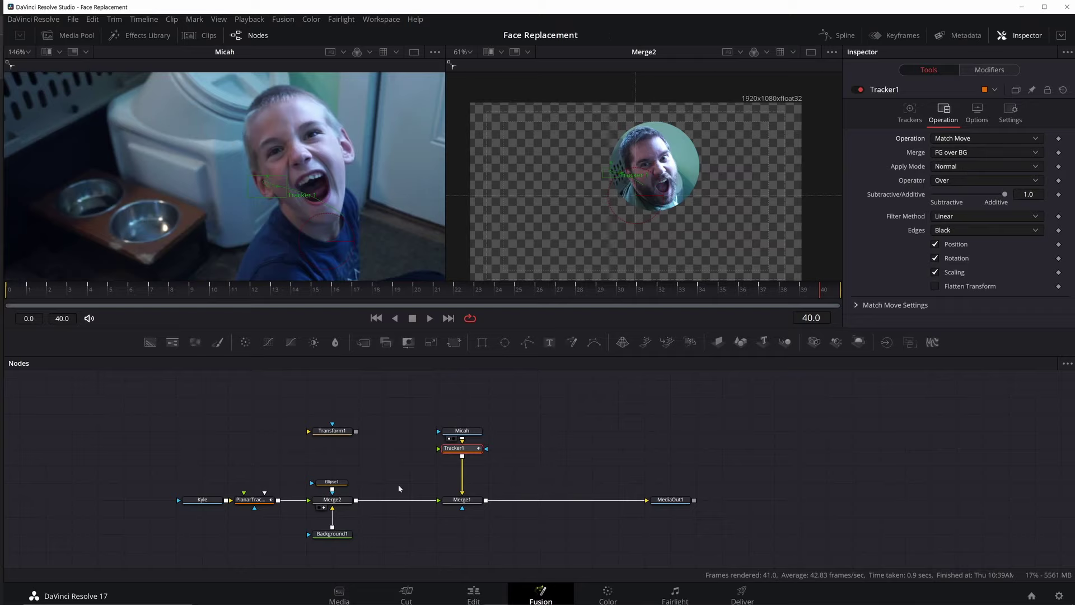
Replace Merge1 by feeding Merge2 into Tracker1's foreground input, and line up Tracker1 and the boy's media node with the main node row
{"action": "left_click", "coordinate": [428, 501]}
{"action": "left_click_drag", "start_coordinate": [357, 500], "coordinate": [440, 448]}
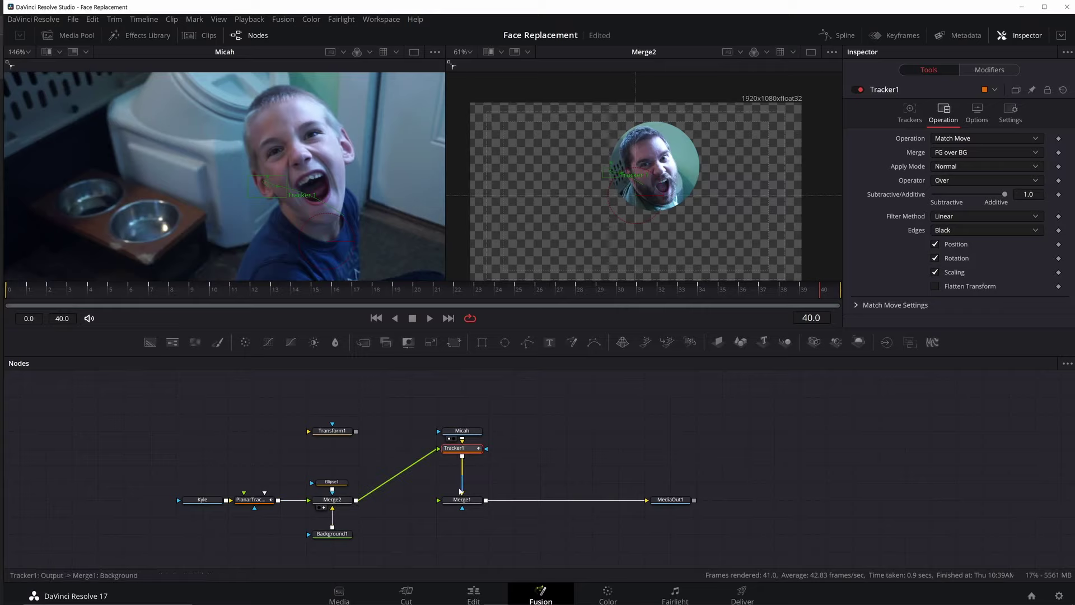
{"action": "left_click", "coordinate": [466, 504]}
{"action": "key", "text": "Delete"}
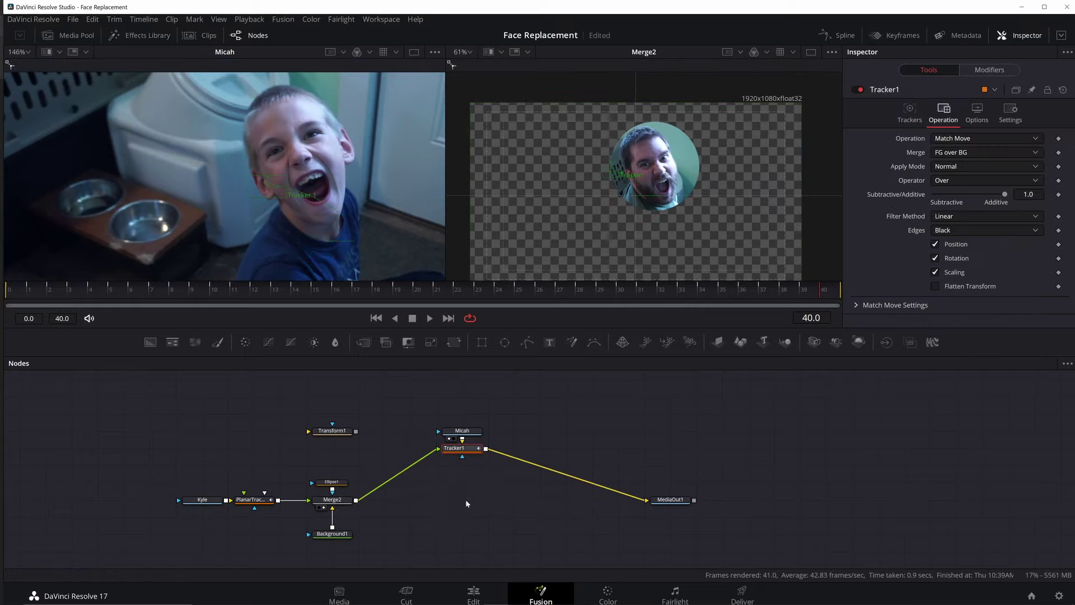
{"action": "left_click", "coordinate": [463, 431], "text": "ctrl"}
{"action": "left_click_drag", "start_coordinate": [463, 433], "coordinate": [463, 485]}
{"action": "left_click", "coordinate": [470, 500]}
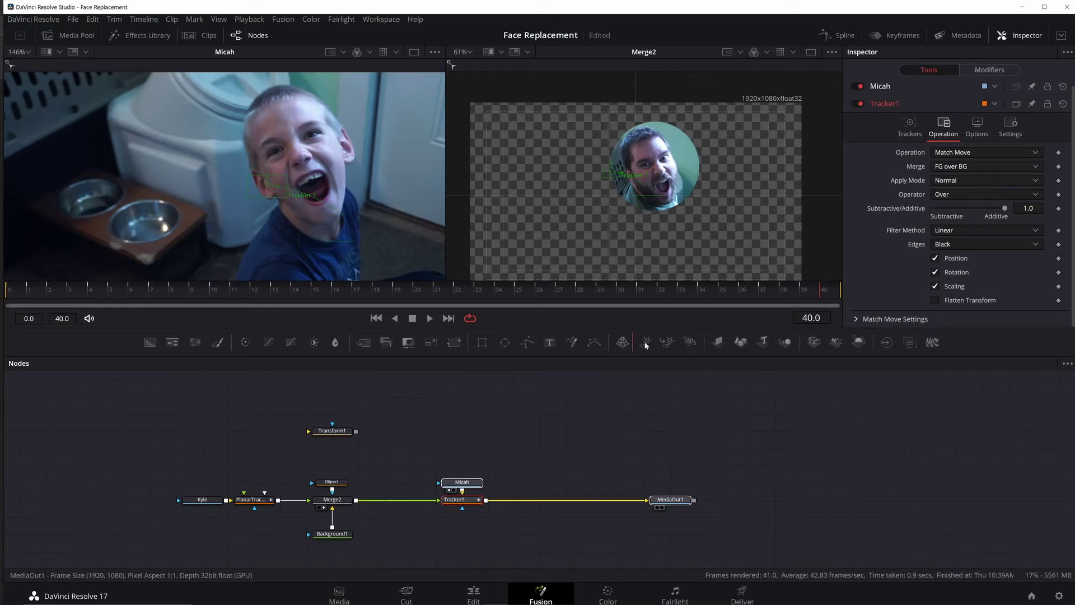
Display MediaOut1 in the second viewer and play through the tracked composite
{"action": "left_click_drag", "start_coordinate": [634, 192], "coordinate": [634, 188]}
{"action": "left_click", "coordinate": [430, 319]}
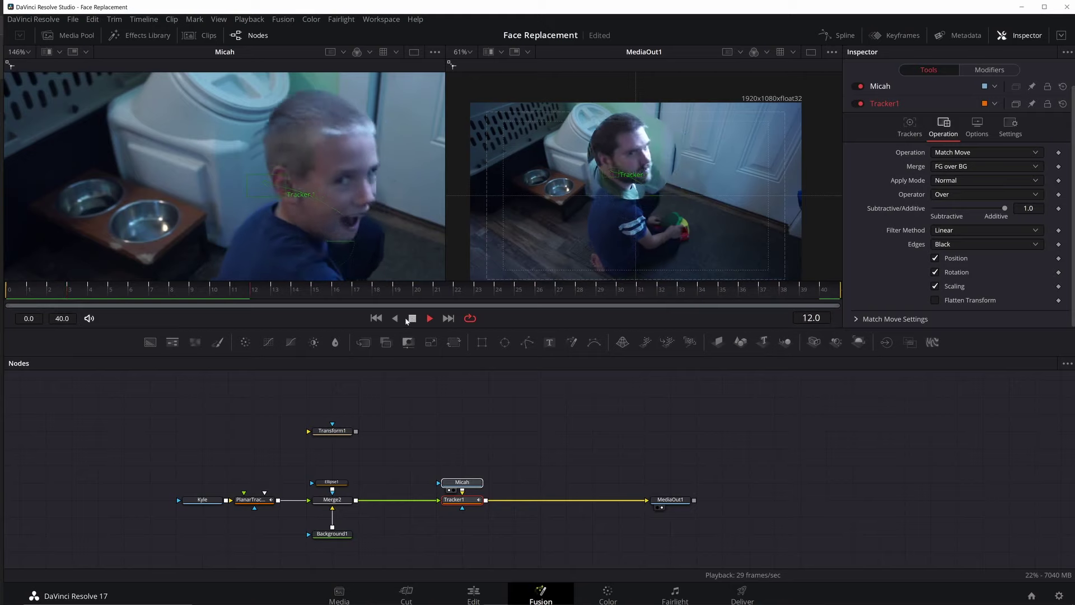
{"action": "left_click", "coordinate": [108, 300]}
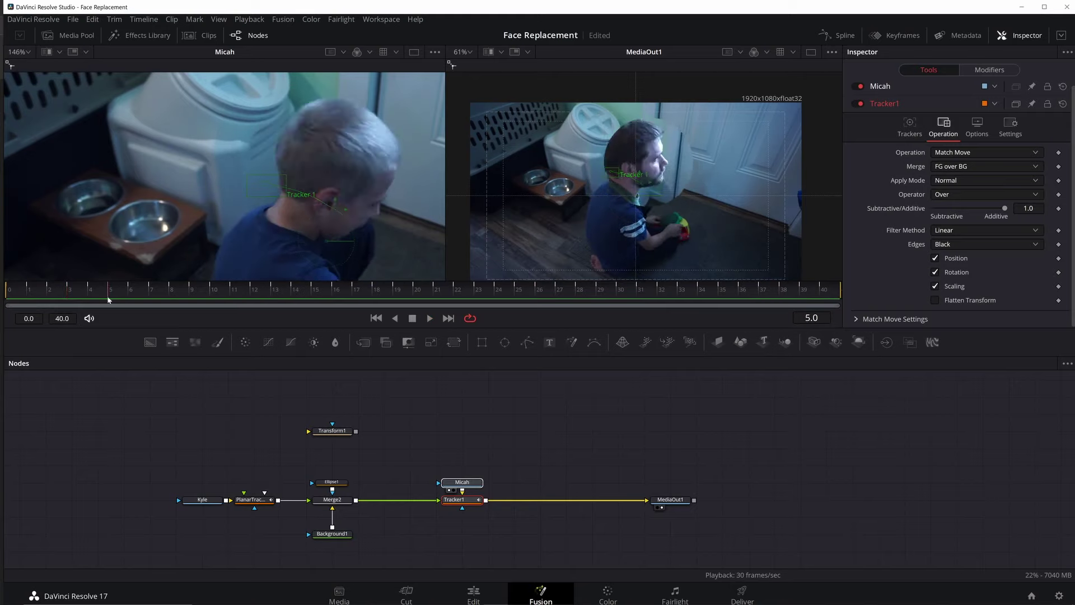
{"action": "left_click", "coordinate": [510, 446]}
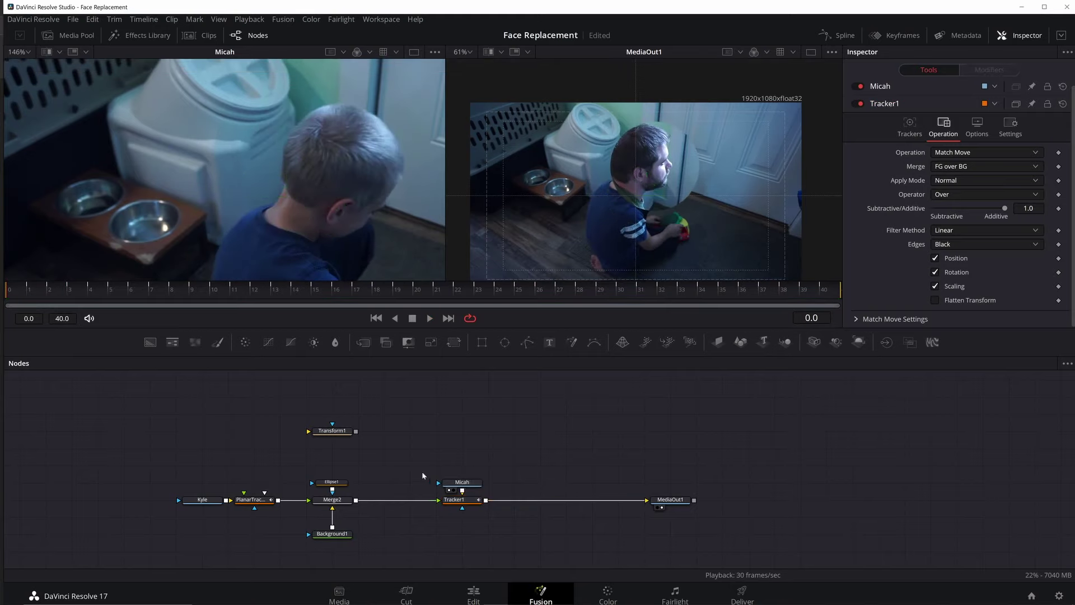
Insert a Transform node after Merge2 and shift the man's head left and down, with Center Y at 0.414
{"action": "left_click_drag", "start_coordinate": [333, 485], "coordinate": [332, 467]}
{"action": "left_click", "coordinate": [335, 503]}
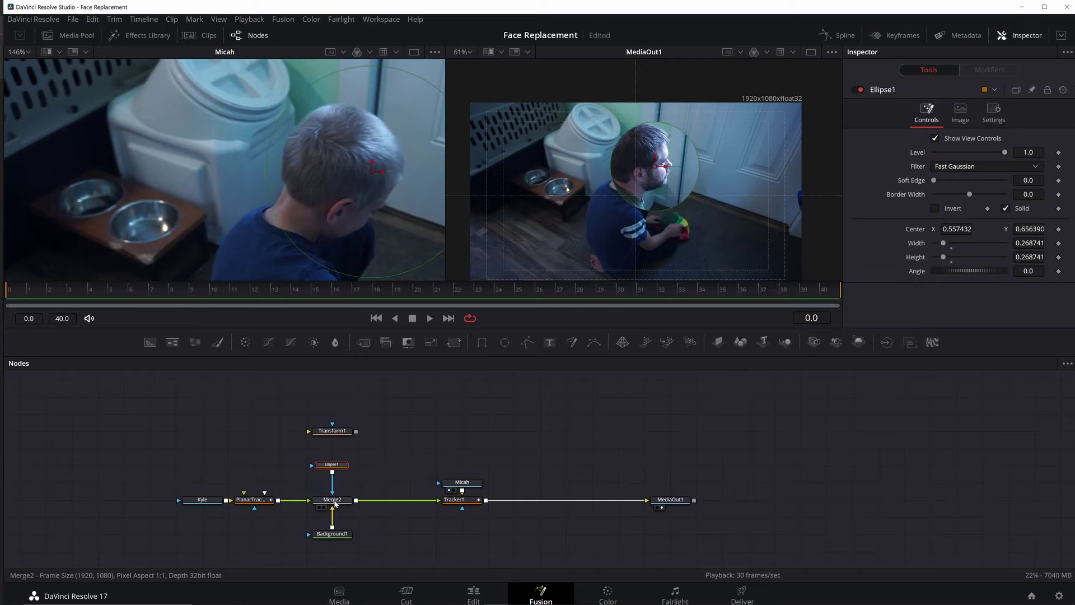
{"action": "key", "text": "shift+space"}
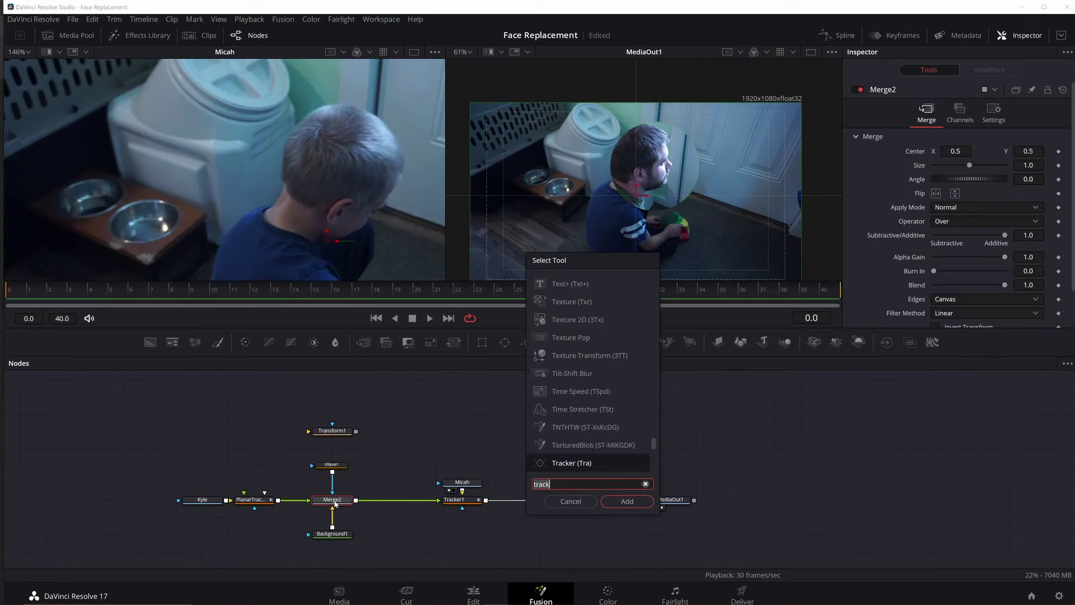
{"action": "type", "text": "tranf"}
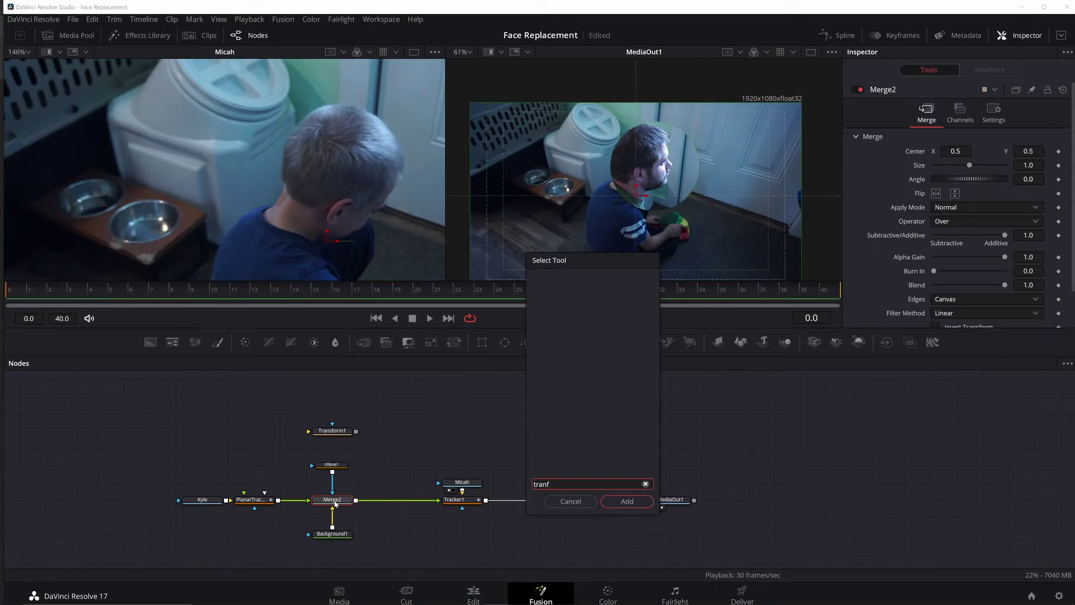
{"action": "key", "text": "BackSpace"}
{"action": "key", "text": "Return"}
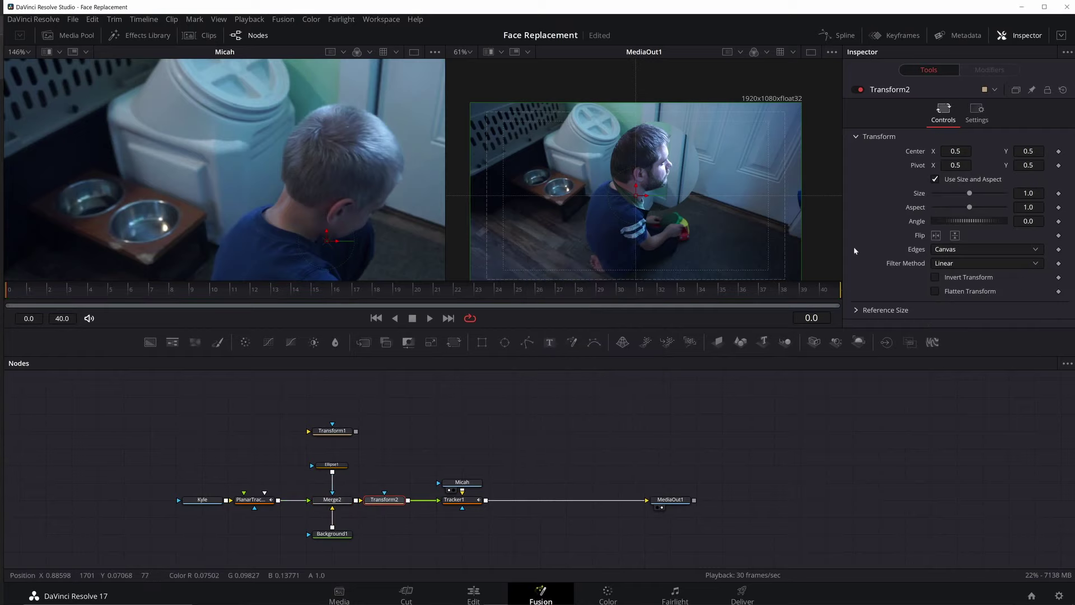
{"action": "left_click_drag", "start_coordinate": [955, 151], "coordinate": [933, 152]}
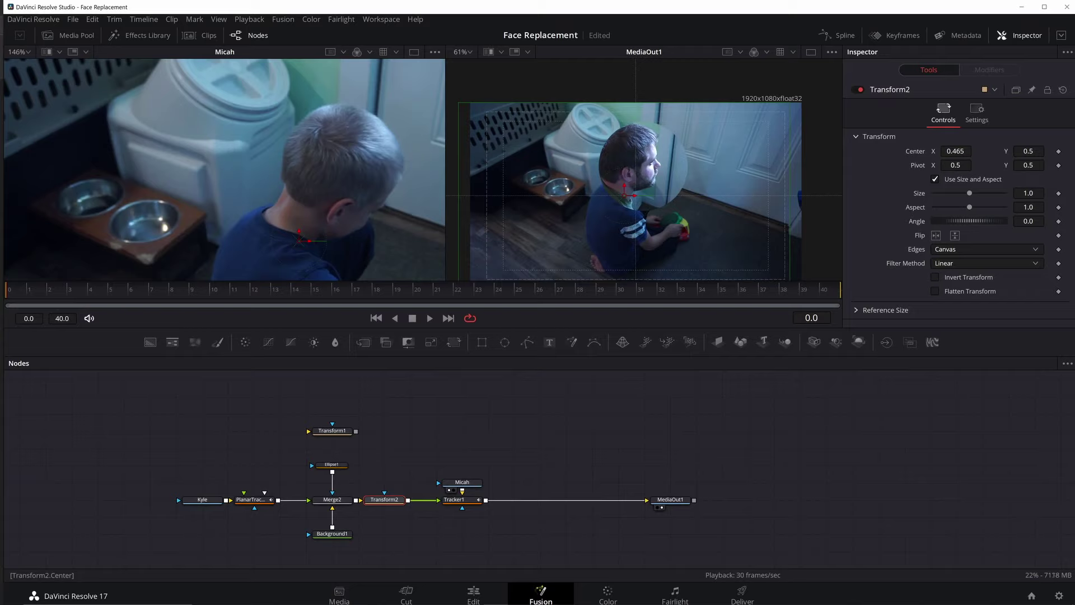
{"action": "left_click_drag", "start_coordinate": [1028, 151], "coordinate": [980, 152]}
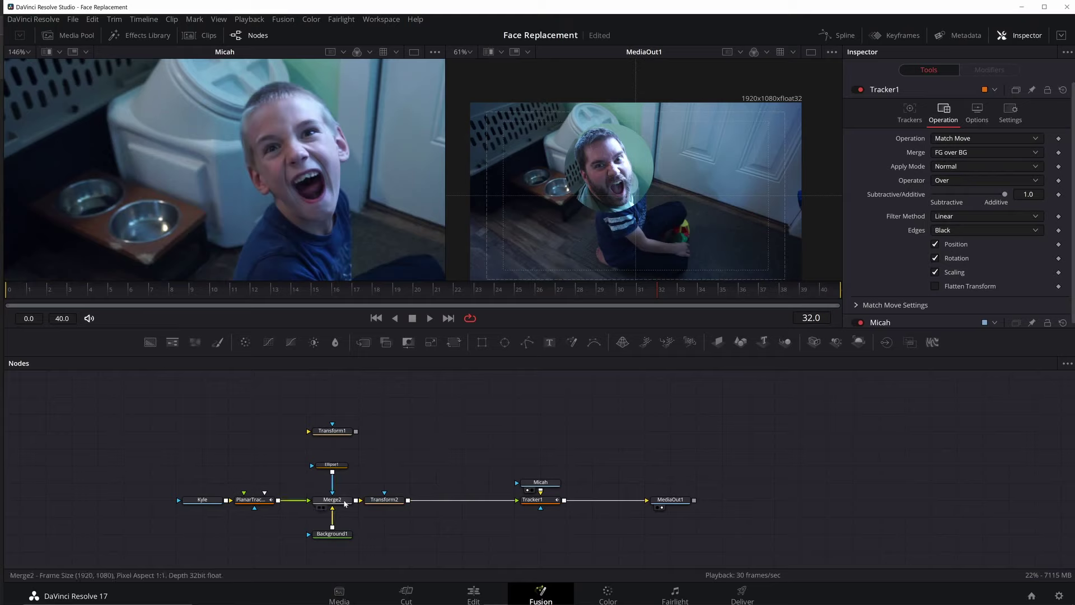
Lower Merge2's Blend to 0.504 and align the man's face at frame 32 using Transform2 with Size 0.801 and Center 0.515, 0.502
{"action": "left_click", "coordinate": [345, 502]}
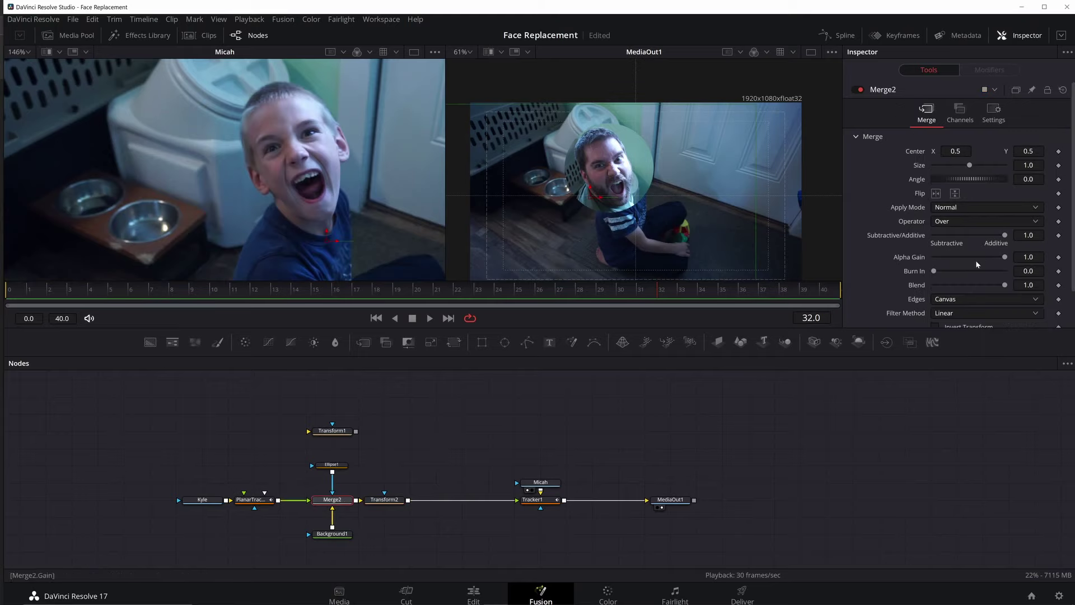
{"action": "left_click_drag", "start_coordinate": [1005, 285], "coordinate": [970, 288]}
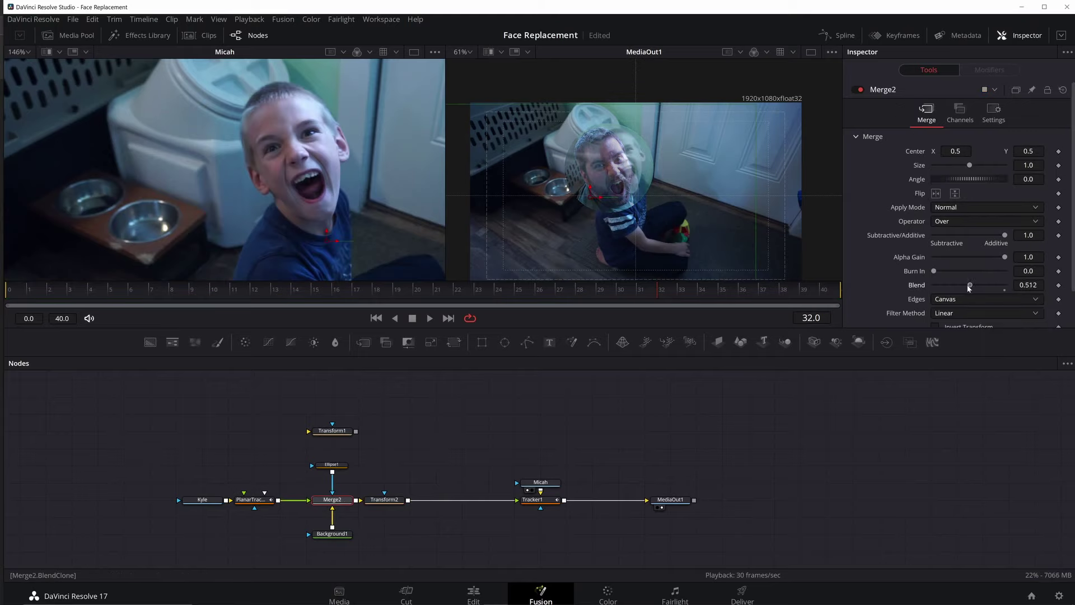
{"action": "left_click", "coordinate": [390, 498]}
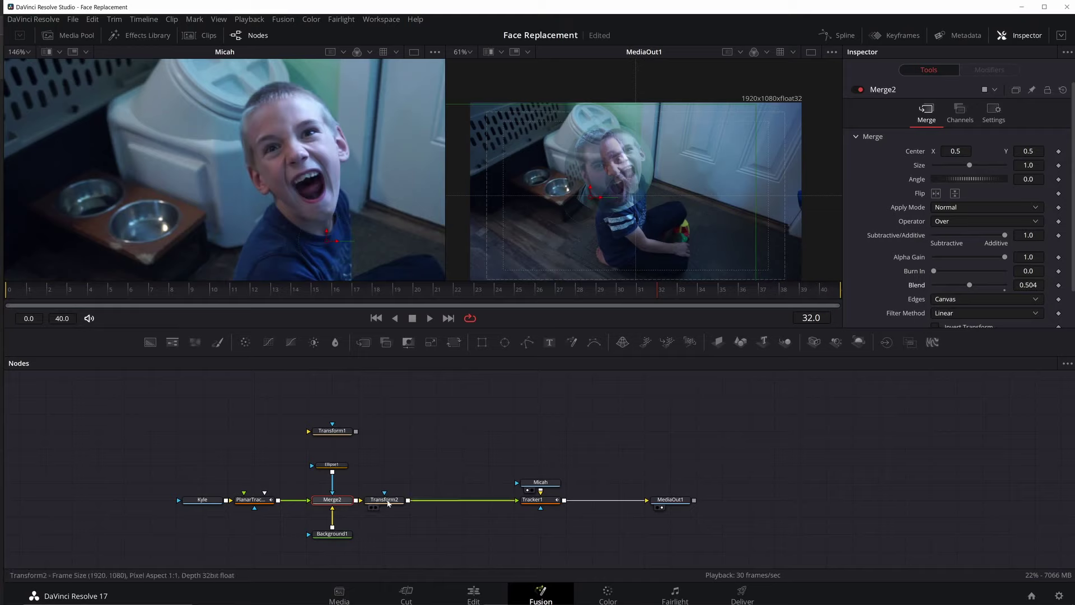
{"action": "left_click_drag", "start_coordinate": [955, 151], "coordinate": [962, 151]}
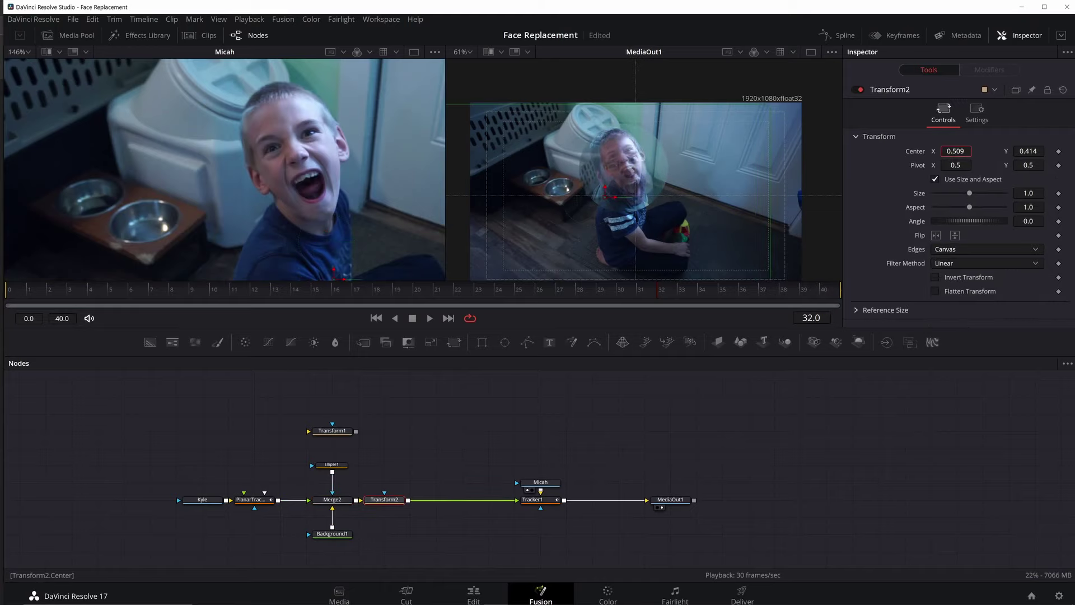
{"action": "scroll", "coordinate": [651, 152], "scroll_direction": "up", "scroll_amount": 3}
{"action": "scroll", "coordinate": [651, 151], "scroll_direction": "up", "scroll_amount": 3}
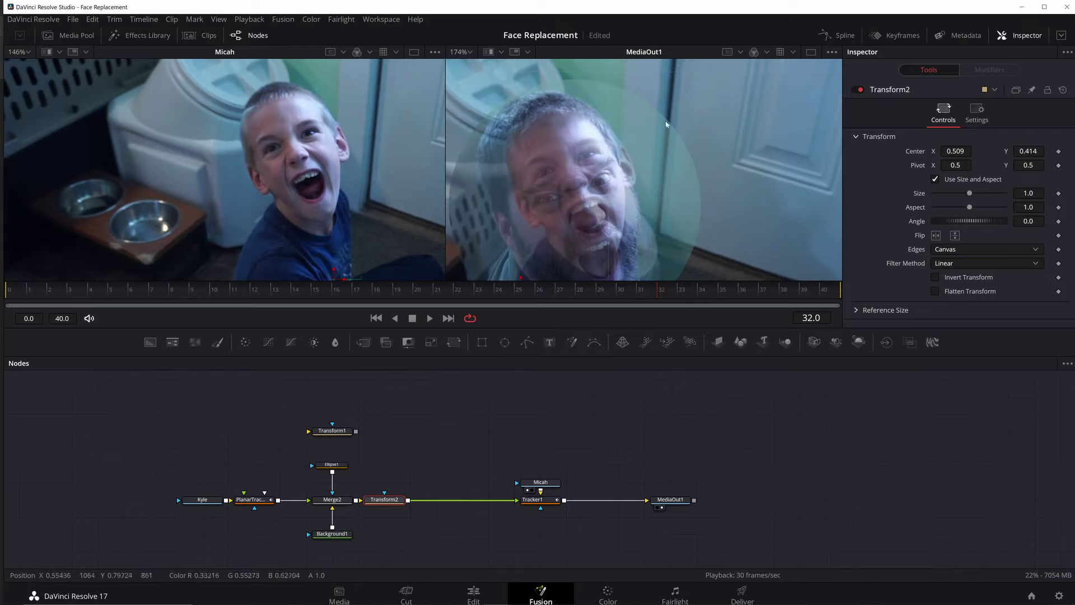
{"action": "left_click_drag", "start_coordinate": [969, 192], "coordinate": [962, 193]}
{"action": "left_click_drag", "start_coordinate": [955, 151], "coordinate": [1071, 150]}
{"action": "left_click_drag", "start_coordinate": [955, 151], "coordinate": [941, 150]}
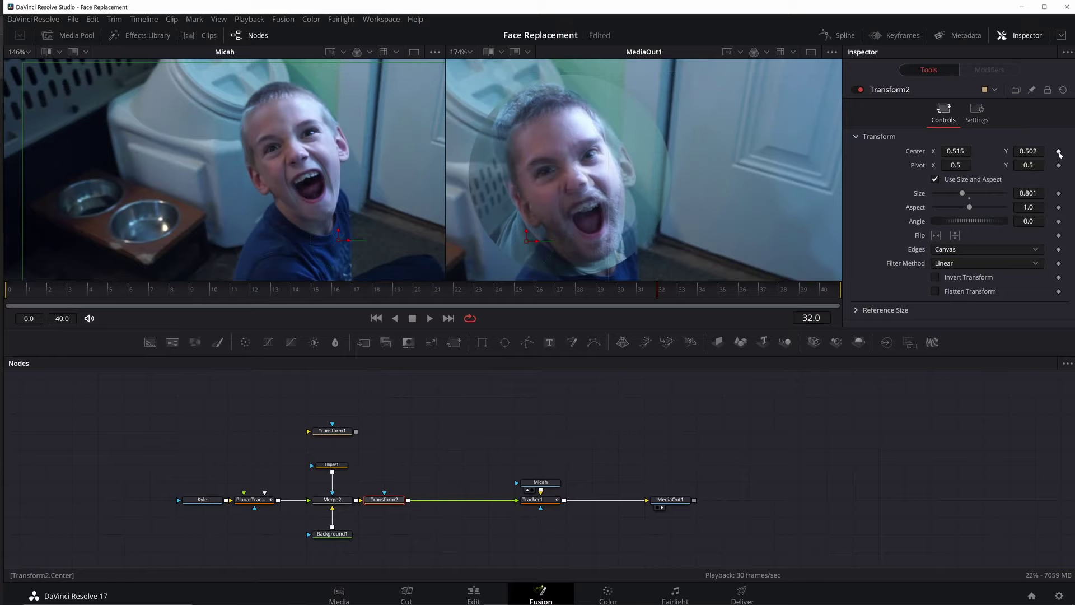
Keyframe Transform2's Center, Size and Angle at frame 32, and at frame 10 set Center to 0.503, 0.517 and tilt the face clockwise
{"action": "left_click", "coordinate": [1058, 151]}
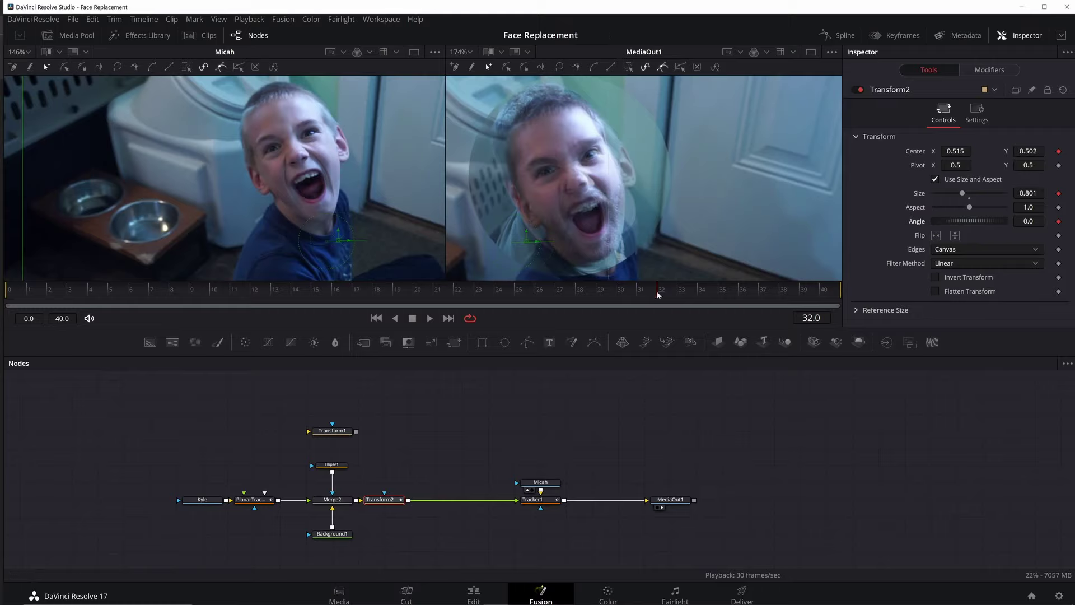
{"action": "left_click_drag", "start_coordinate": [656, 295], "coordinate": [211, 299]}
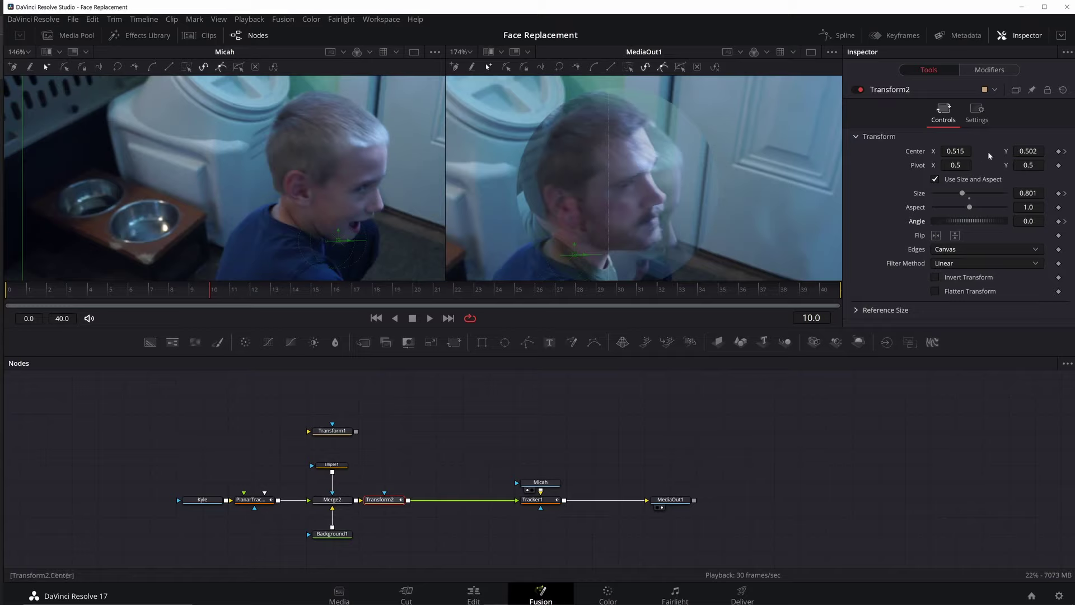
{"action": "left_click_drag", "start_coordinate": [980, 223], "coordinate": [970, 222]}
{"action": "left_click_drag", "start_coordinate": [955, 151], "coordinate": [946, 152]}
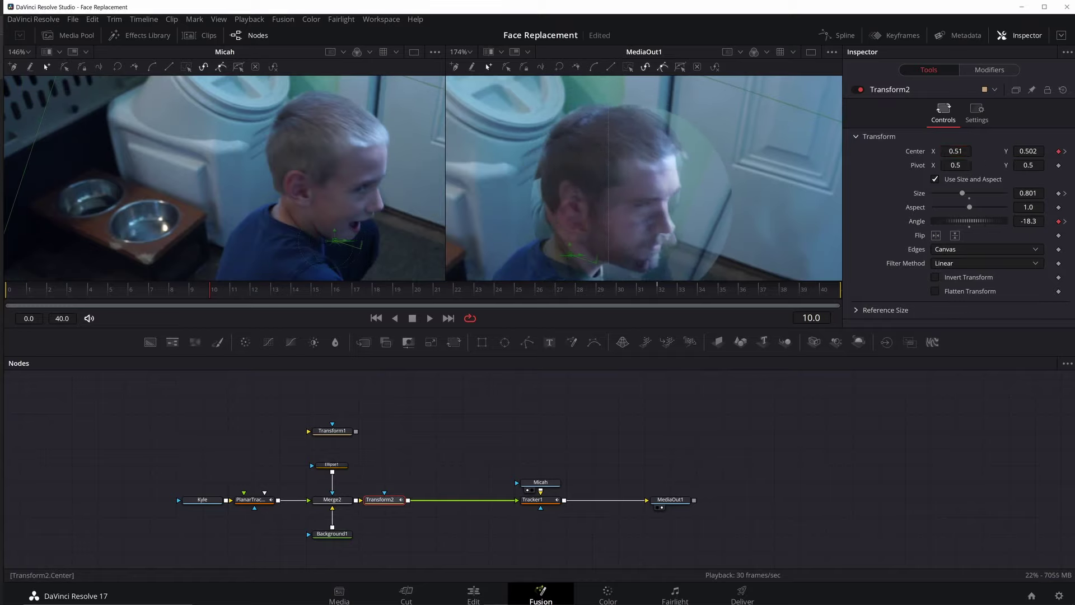
{"action": "left_click_drag", "start_coordinate": [1028, 151], "coordinate": [1016, 151]}
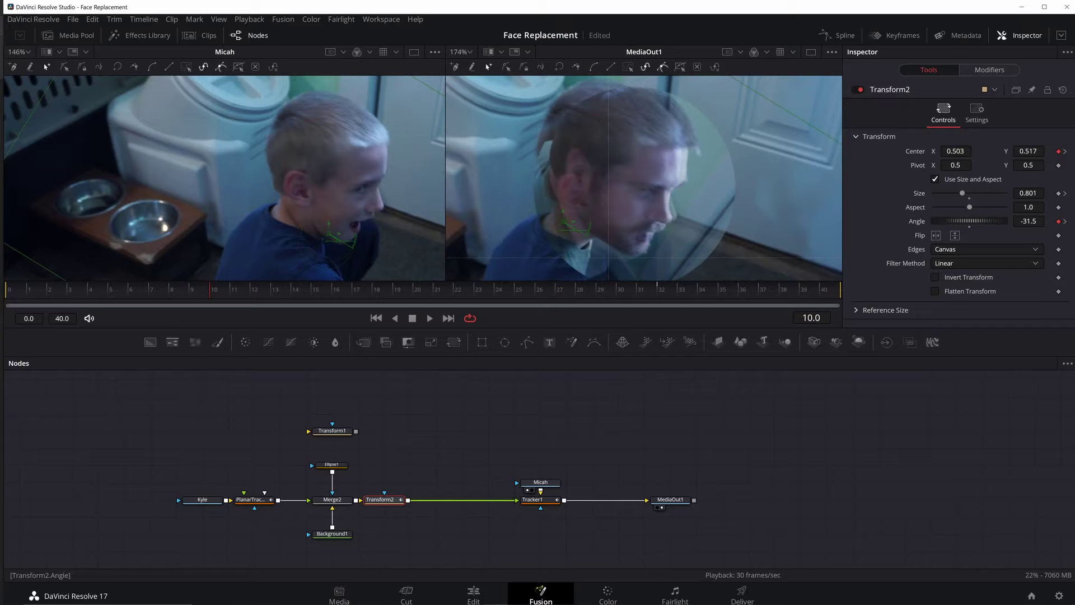
{"action": "left_click_drag", "start_coordinate": [969, 221], "coordinate": [979, 222]}
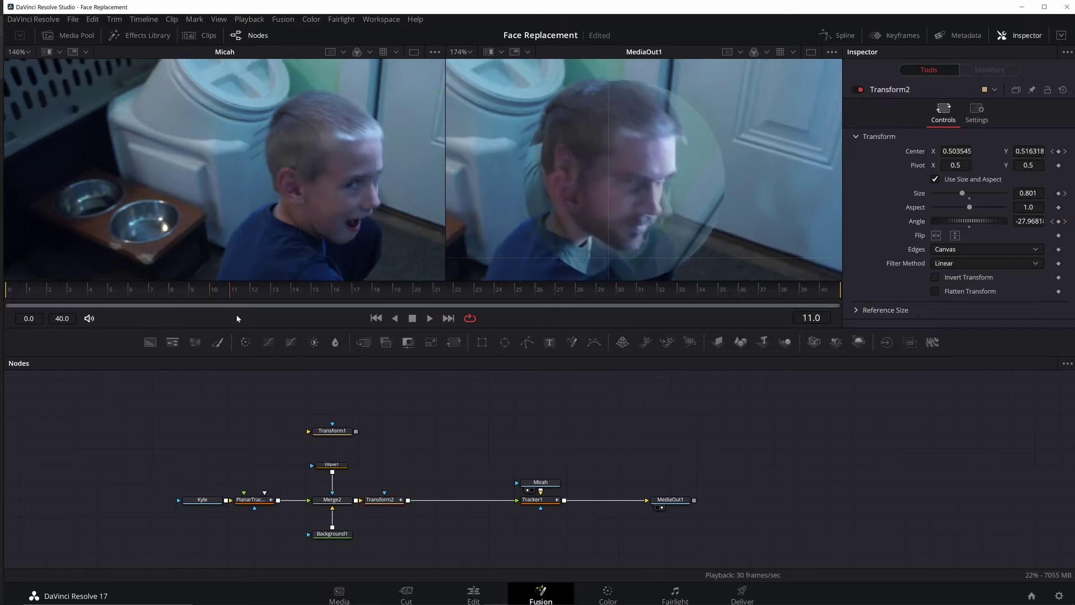
Scrub through the face alignment, return to frame 32 and add a Polygon mask node
{"action": "left_click_drag", "start_coordinate": [236, 318], "coordinate": [356, 302]}
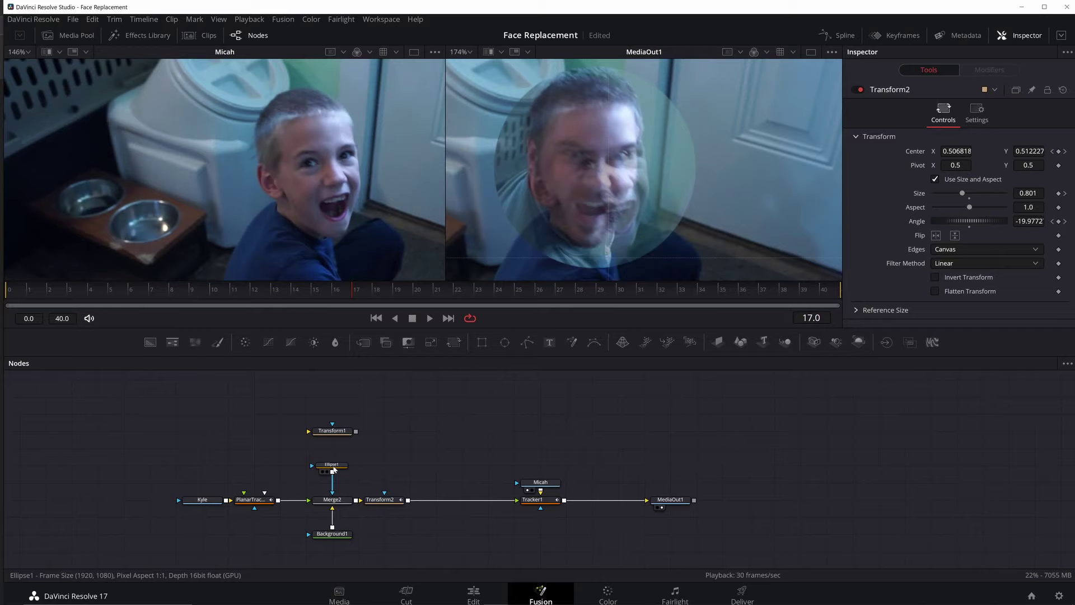
{"action": "left_click", "coordinate": [659, 292]}
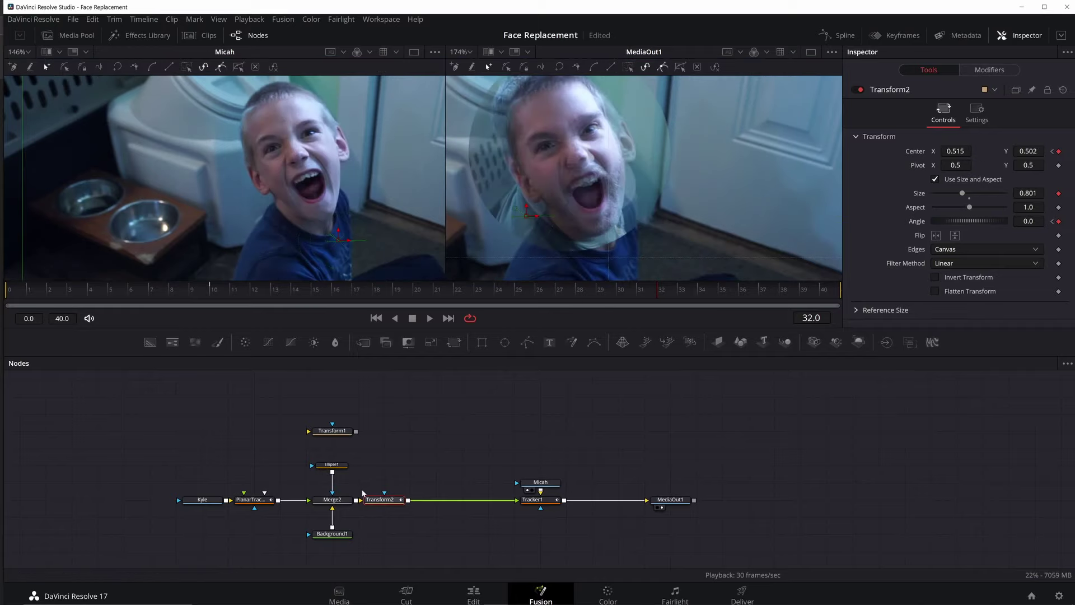
{"action": "left_click", "coordinate": [404, 443]}
{"action": "left_click", "coordinate": [527, 342]}
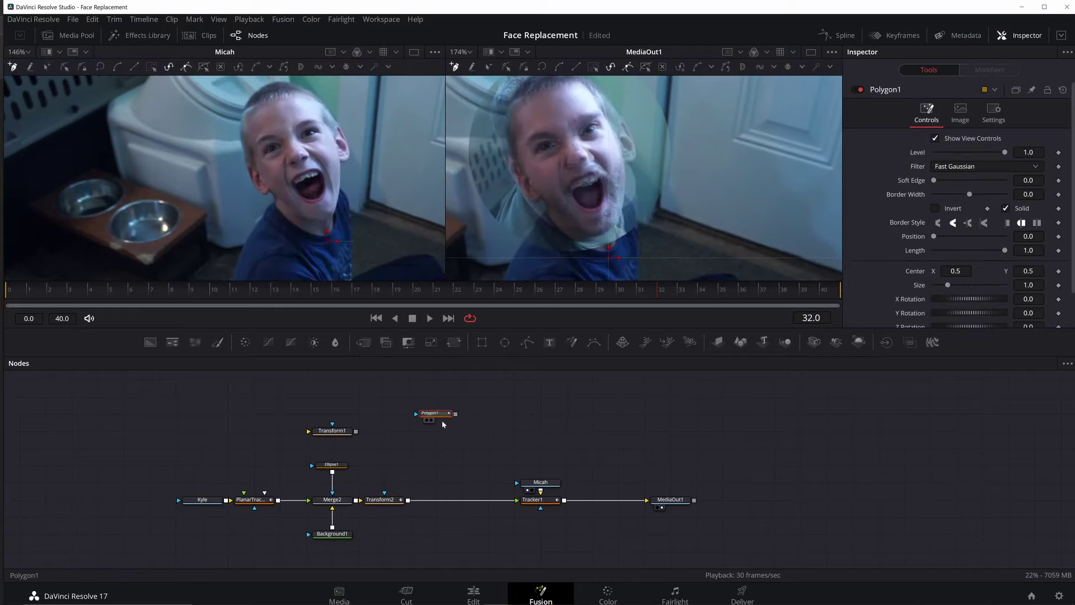
Replace Ellipse1 with Polygon1 above Merge2, leaving Merge2 without a mask, and raise Merge2's Blend to full
{"action": "left_click_drag", "start_coordinate": [437, 419], "coordinate": [231, 450]}
{"action": "left_click", "coordinate": [333, 482]}
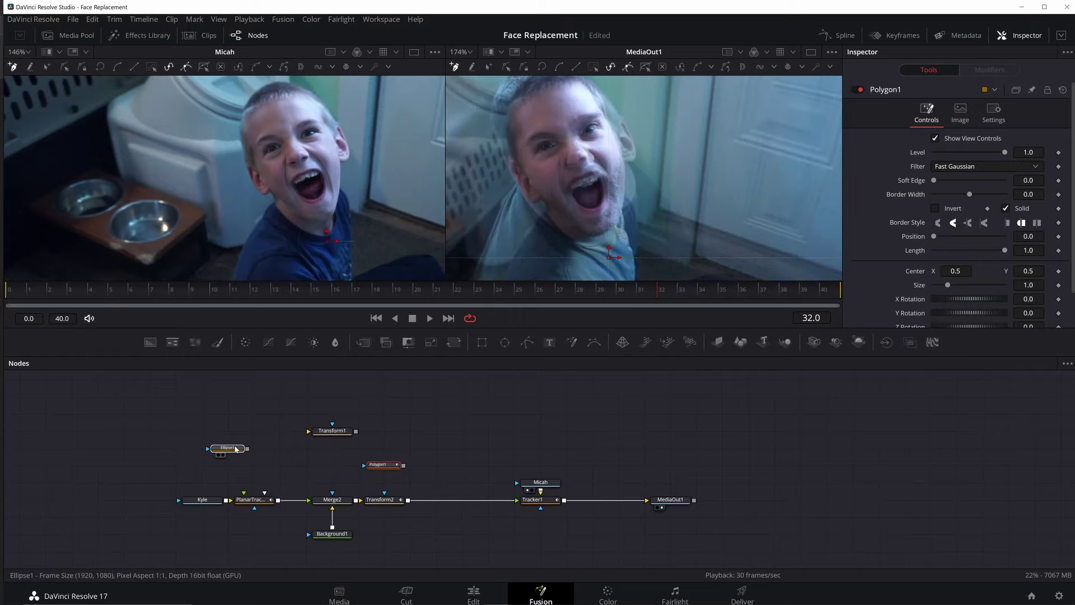
{"action": "left_click", "coordinate": [332, 499]}
{"action": "left_click_drag", "start_coordinate": [969, 285], "coordinate": [1016, 288]}
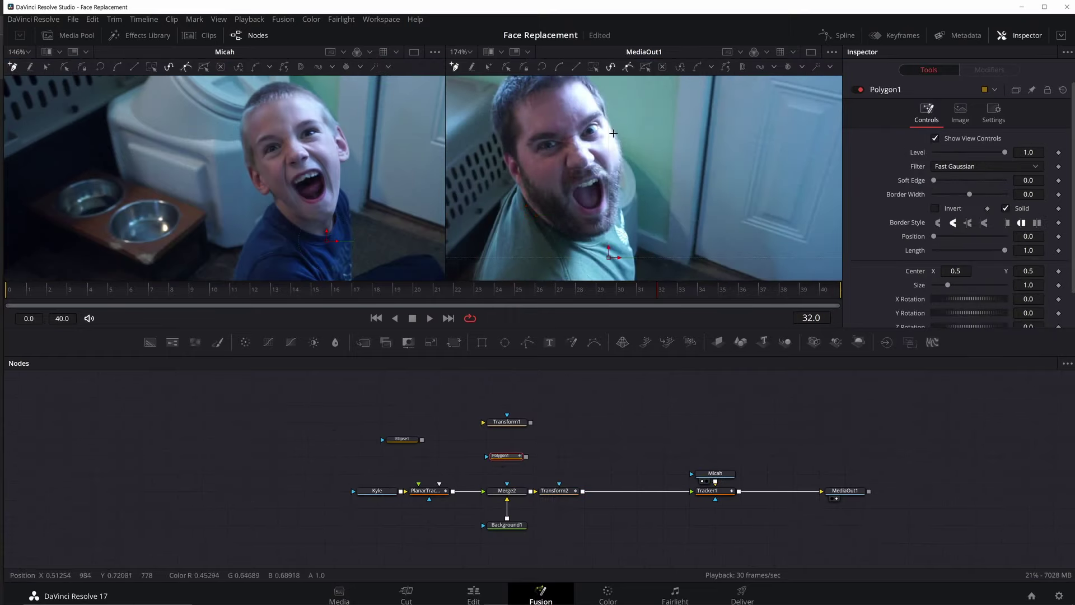
Outline the man's face at frame 32 with a rough closed polygon mask from forehead to beard
{"action": "left_click_drag", "start_coordinate": [612, 146], "coordinate": [641, 207]}
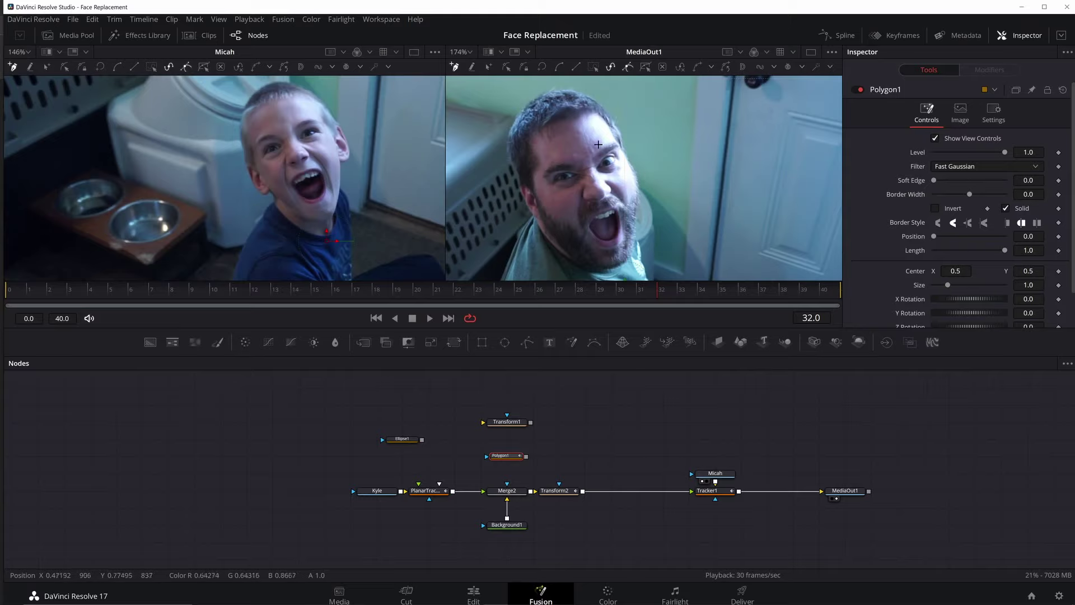
{"action": "left_click", "coordinate": [594, 130]}
{"action": "left_click", "coordinate": [515, 168]}
{"action": "left_click", "coordinate": [517, 188]}
{"action": "left_click", "coordinate": [627, 237]}
{"action": "left_click", "coordinate": [636, 197]}
{"action": "left_click", "coordinate": [632, 154]}
{"action": "left_click", "coordinate": [625, 142]}
{"action": "left_click", "coordinate": [594, 130]}
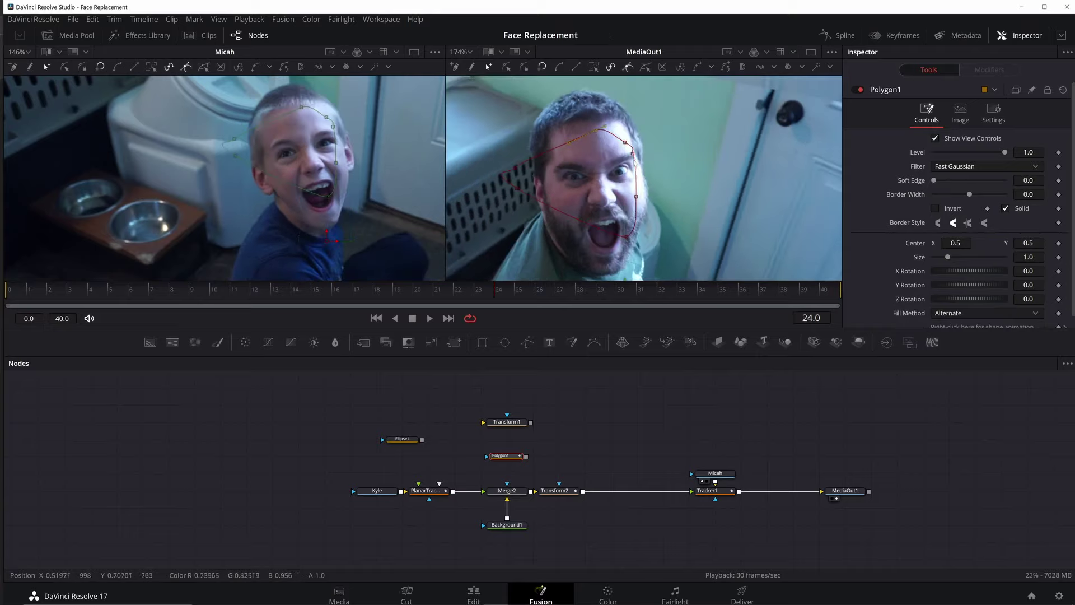
Reposition the polygon's points at frame 24 and check how the mask shape animates up to frame 32
{"action": "left_click_drag", "start_coordinate": [670, 116], "coordinate": [489, 255]}
{"action": "left_click_drag", "start_coordinate": [627, 236], "coordinate": [623, 202]}
{"action": "mouse_move", "coordinate": [533, 290]}
{"action": "left_mouse_down"}
{"action": "mouse_move", "coordinate": [591, 293]}
{"action": "mouse_move", "coordinate": [553, 293]}
{"action": "left_mouse_up"}
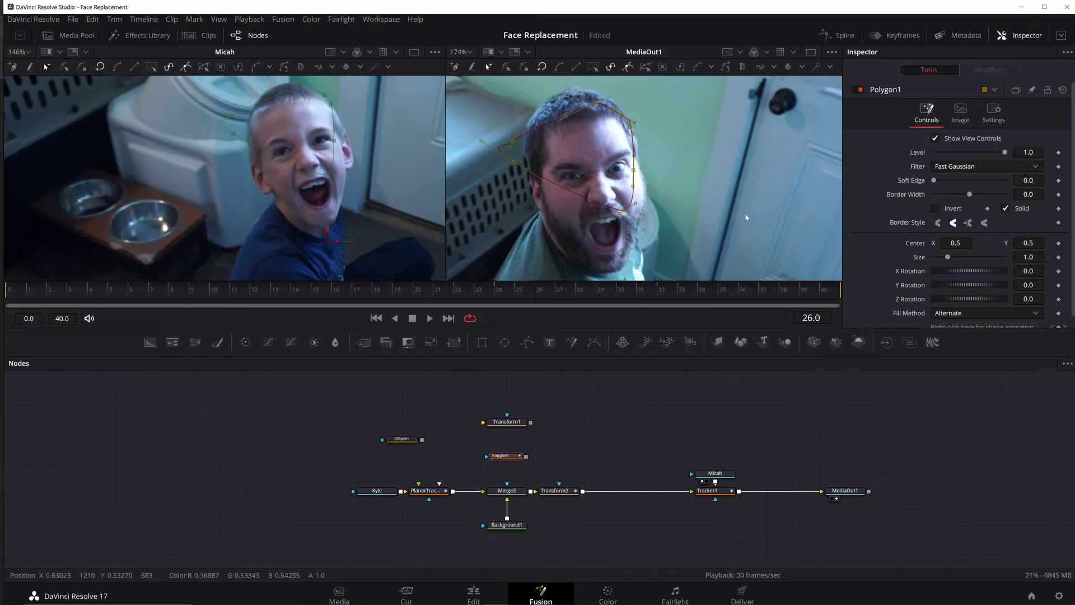
{"action": "left_click", "coordinate": [661, 289]}
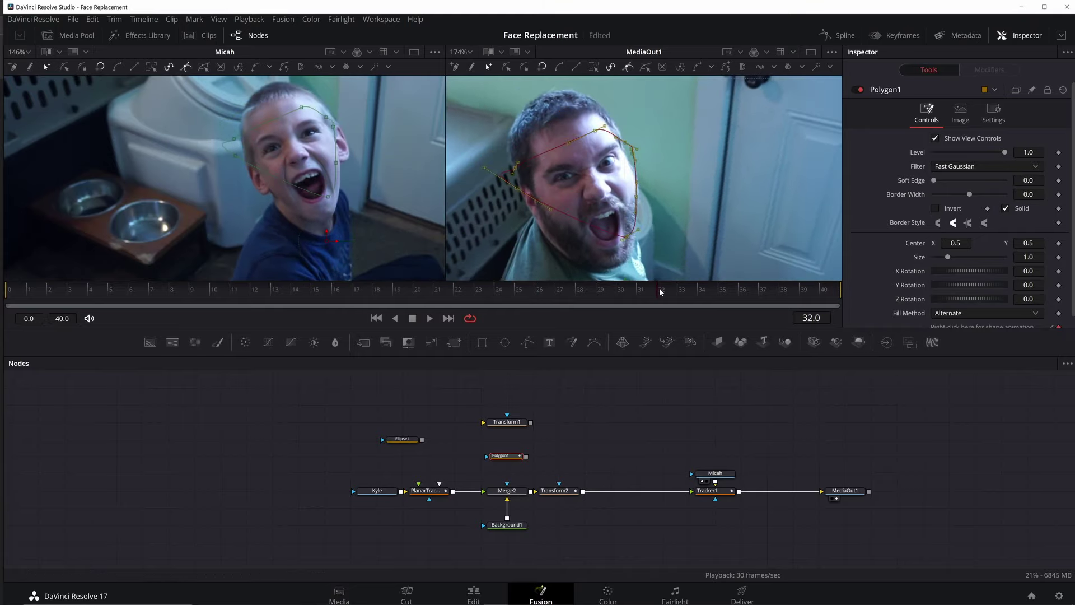
Remove the polygon's shape keyframe at frame 32, scrub back to check the mask, and delete the drawn shape
{"action": "scroll", "coordinate": [1058, 302], "scroll_direction": "down", "scroll_amount": 1}
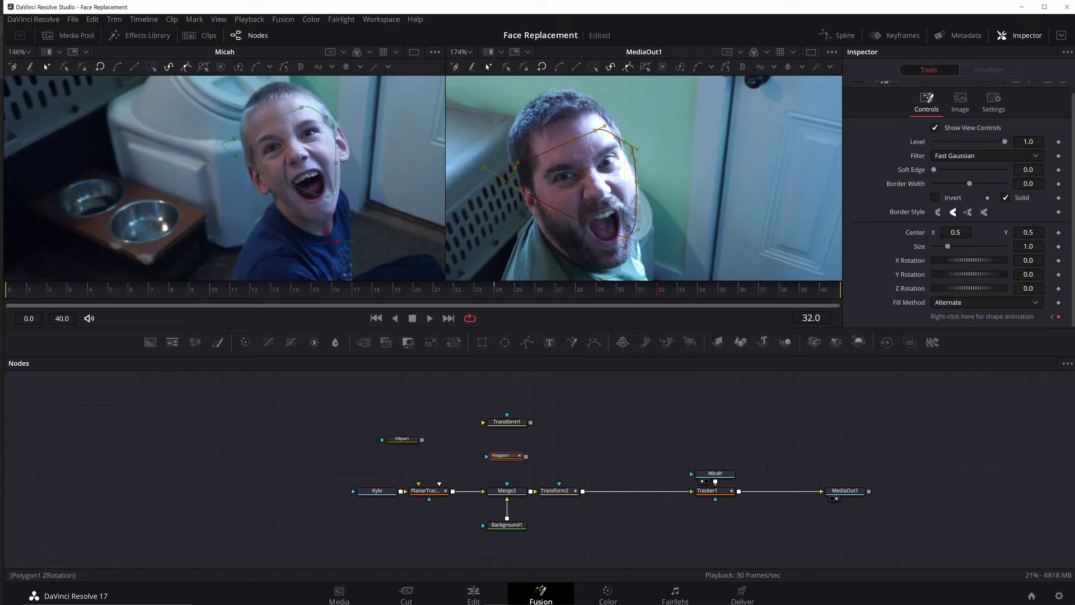
{"action": "left_click", "coordinate": [1058, 317]}
{"action": "left_click_drag", "start_coordinate": [656, 294], "coordinate": [589, 296]}
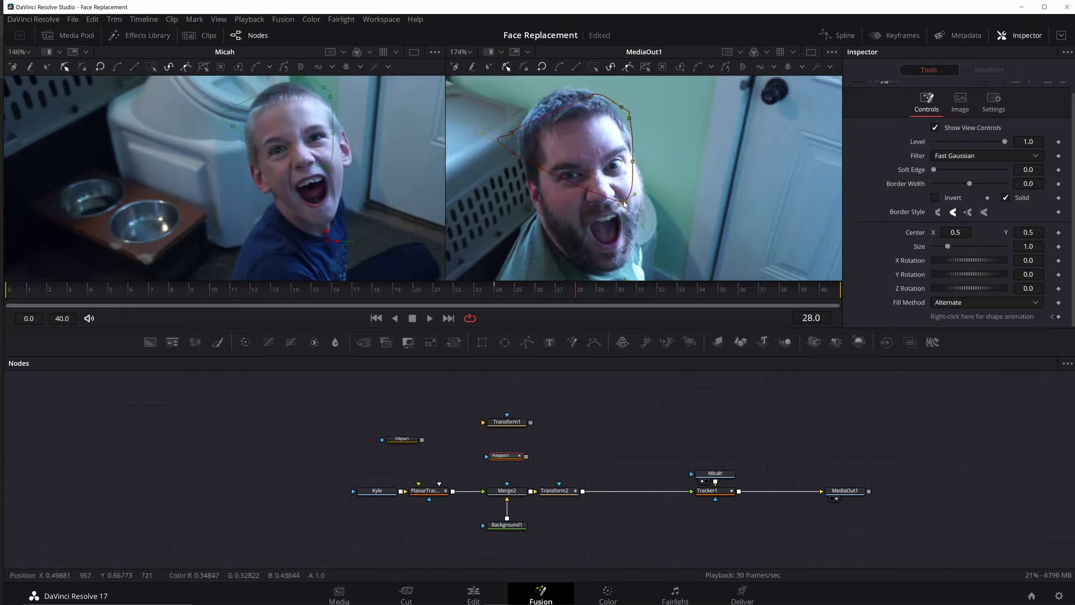
{"action": "key", "text": "Delete"}
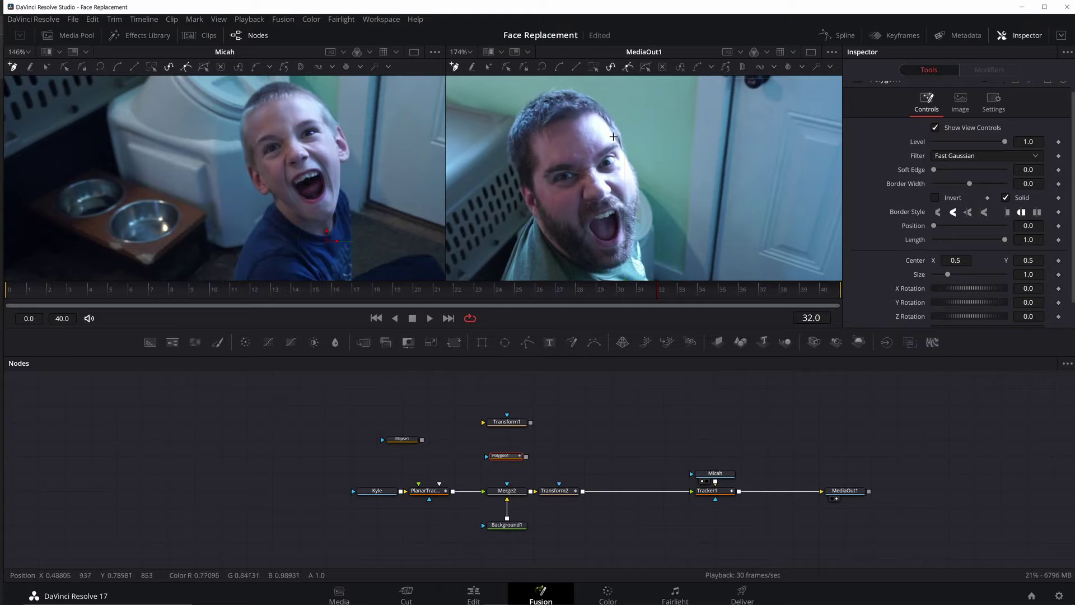
Draw a closed polygon around the man's face from forehead to chin at frame 32 and connect Polygon1 to Merge2 as its mask
{"action": "left_click", "coordinate": [611, 136]}
{"action": "left_click", "coordinate": [541, 162]}
{"action": "left_click_drag", "start_coordinate": [595, 265], "coordinate": [628, 259]}
{"action": "left_click", "coordinate": [637, 180]}
{"action": "left_click", "coordinate": [621, 152]}
{"action": "left_click", "coordinate": [614, 137]}
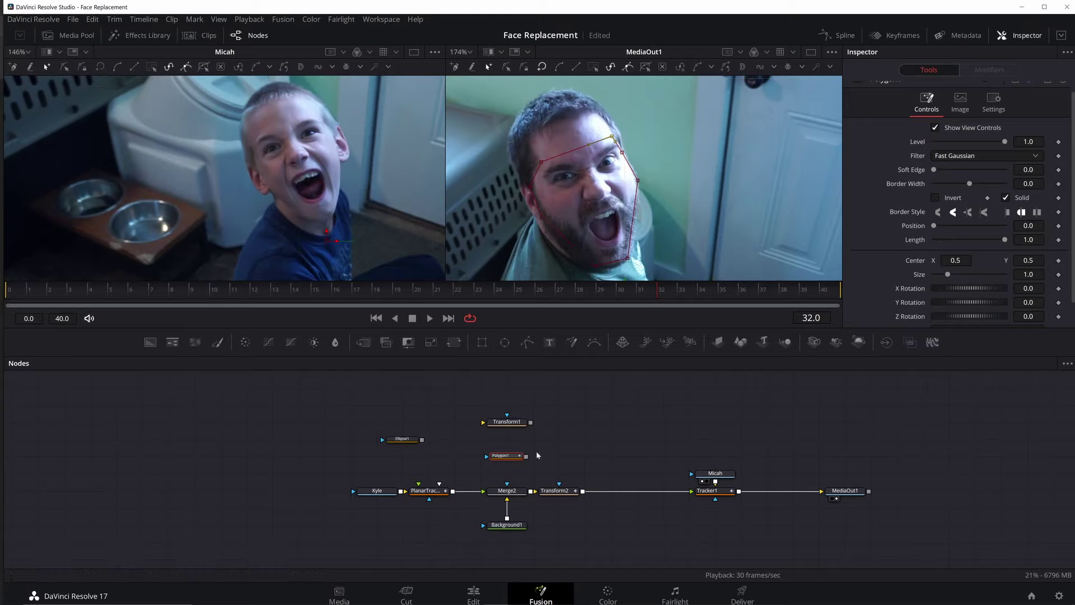
{"action": "left_click_drag", "start_coordinate": [526, 457], "coordinate": [510, 493]}
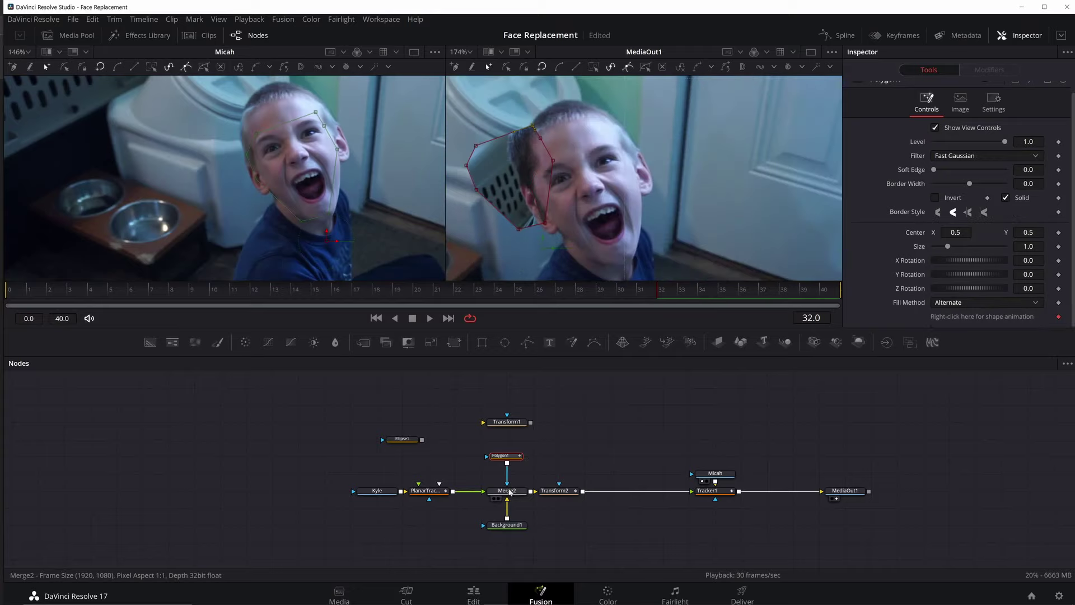
{"action": "left_click", "coordinate": [630, 426]}
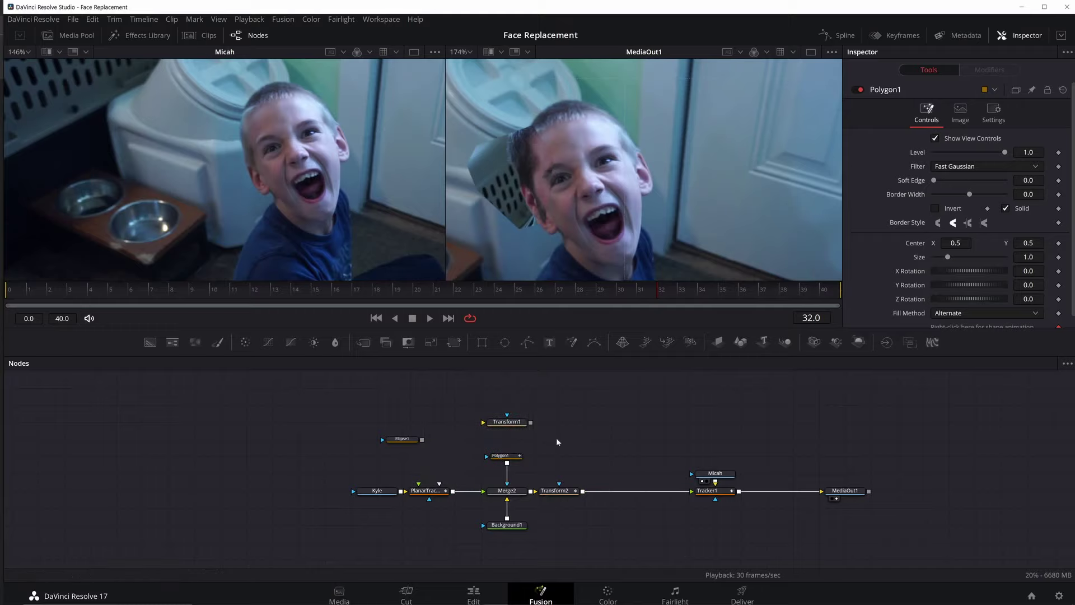
Move Polygon1's Center to 0.610, 0.464 and adjust its points to fit the face's forehead, cheeks and chin
{"action": "left_click", "coordinate": [513, 455]}
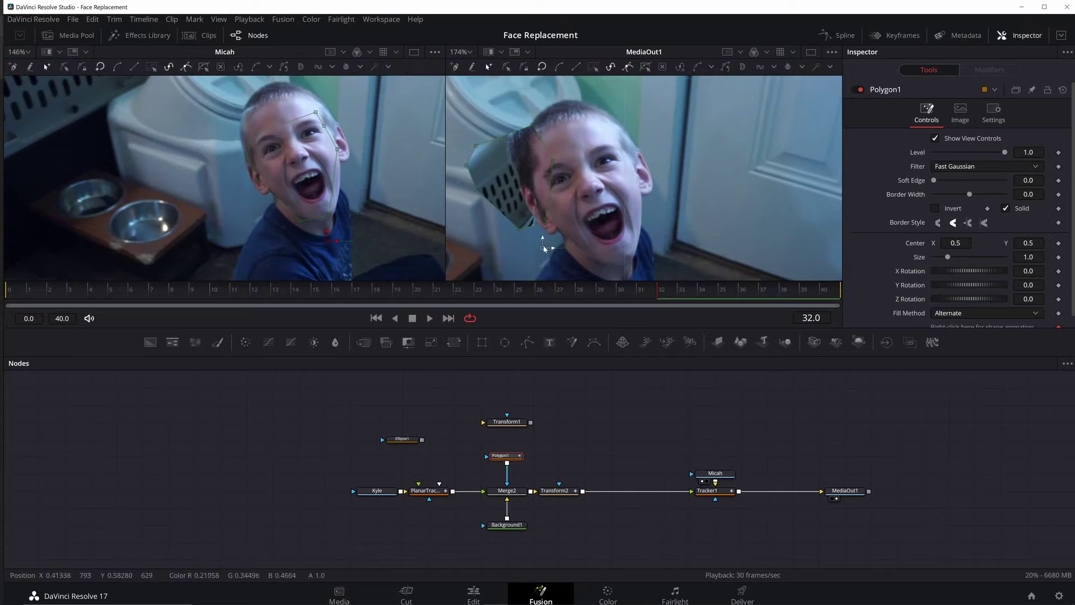
{"action": "left_click_drag", "start_coordinate": [542, 247], "coordinate": [625, 262]}
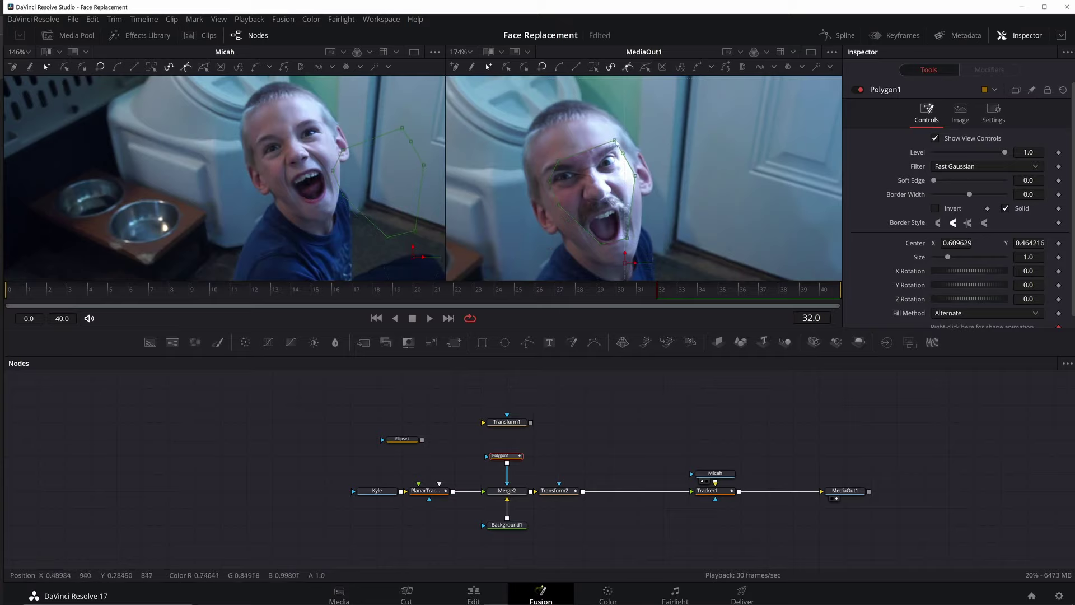
{"action": "left_click_drag", "start_coordinate": [616, 141], "coordinate": [622, 138]}
{"action": "left_click_drag", "start_coordinate": [558, 161], "coordinate": [538, 161]}
{"action": "left_click_drag", "start_coordinate": [548, 180], "coordinate": [635, 259]}
{"action": "left_click_drag", "start_coordinate": [634, 176], "coordinate": [625, 151]}
{"action": "left_click_drag", "start_coordinate": [622, 138], "coordinate": [614, 138]}
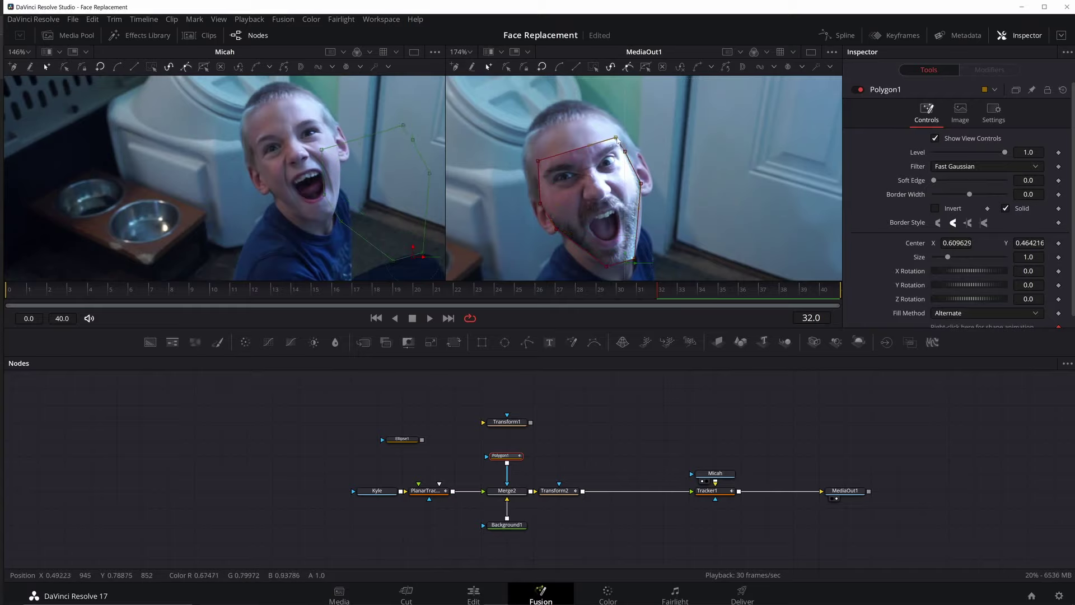
Feather the face mask by setting Polygon1's Soft Edge to 0.0126
{"action": "left_click", "coordinate": [628, 396]}
{"action": "left_click", "coordinate": [506, 456]}
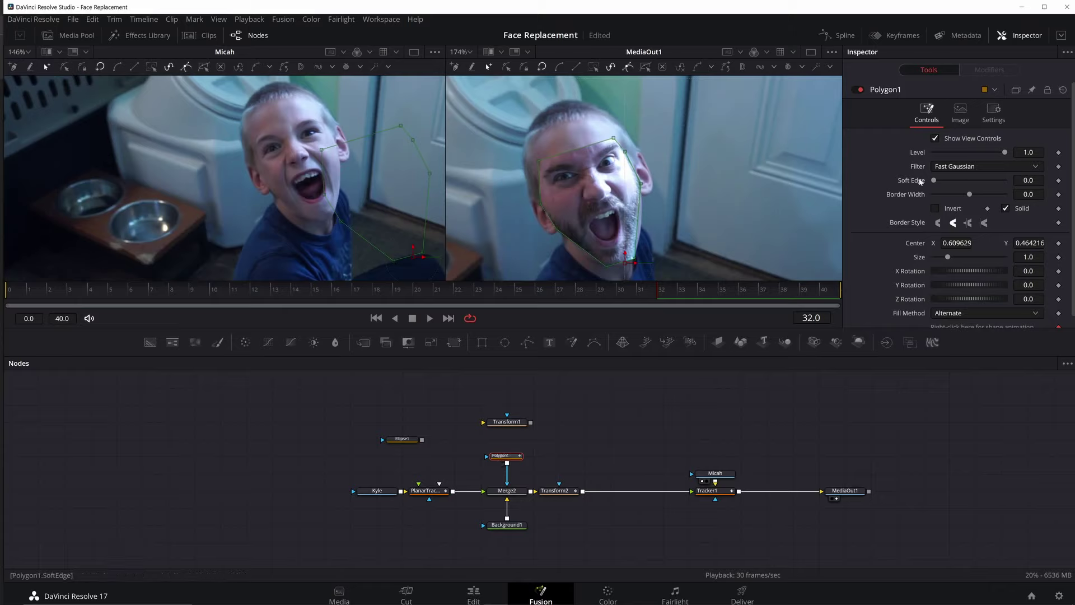
{"action": "left_click_drag", "start_coordinate": [933, 180], "coordinate": [940, 182]}
{"action": "left_click", "coordinate": [674, 388]}
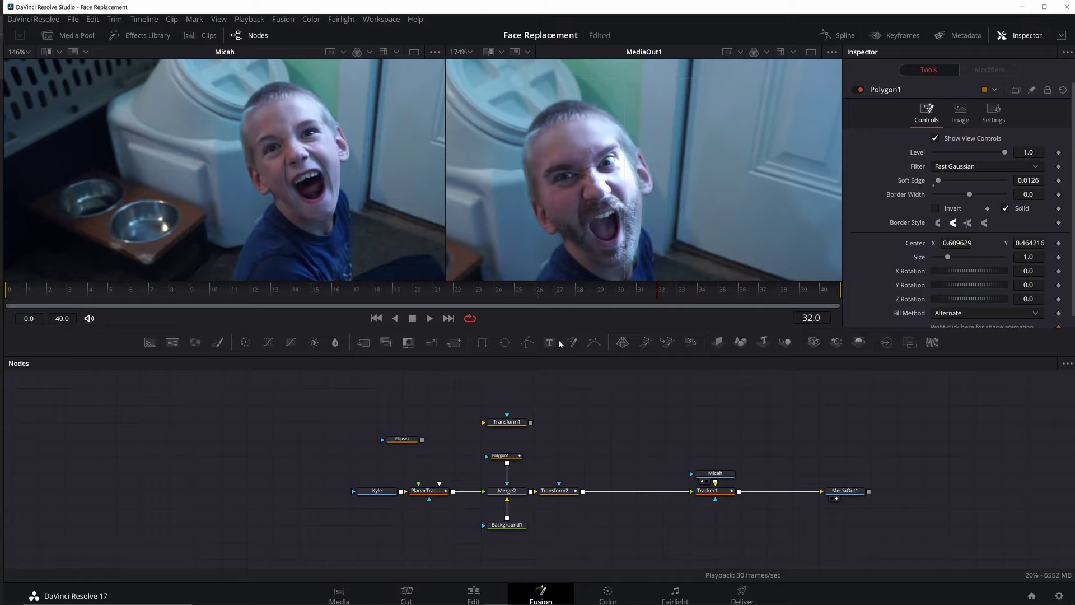
Scrub back to frame 7 and reshape Polygon1's lower points around the man's jaw and chin in profile
{"action": "left_click_drag", "start_coordinate": [631, 294], "coordinate": [353, 297]}
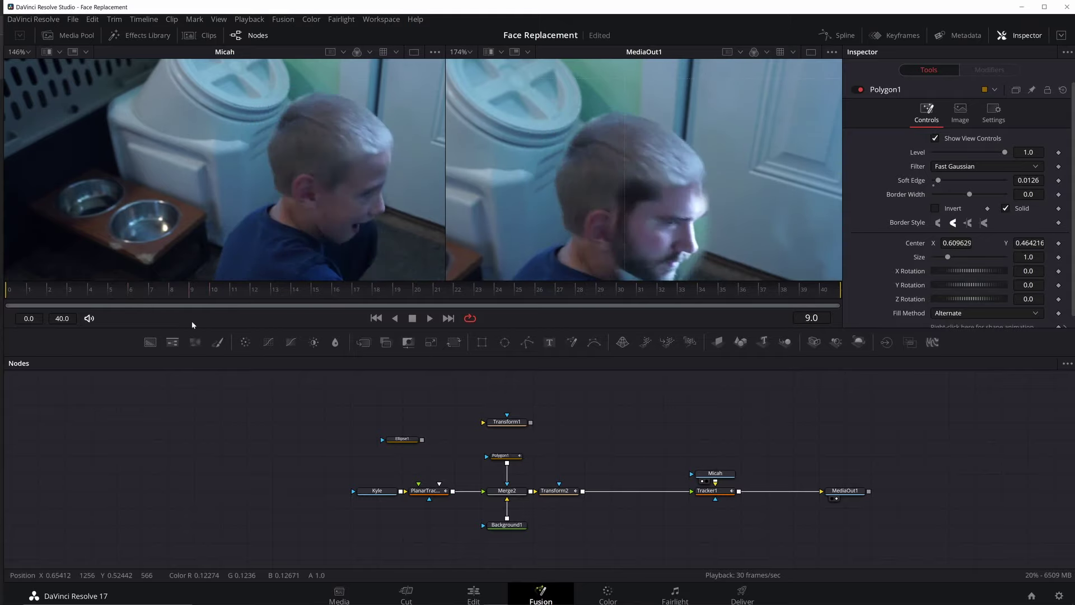
{"action": "left_click", "coordinate": [411, 315]}
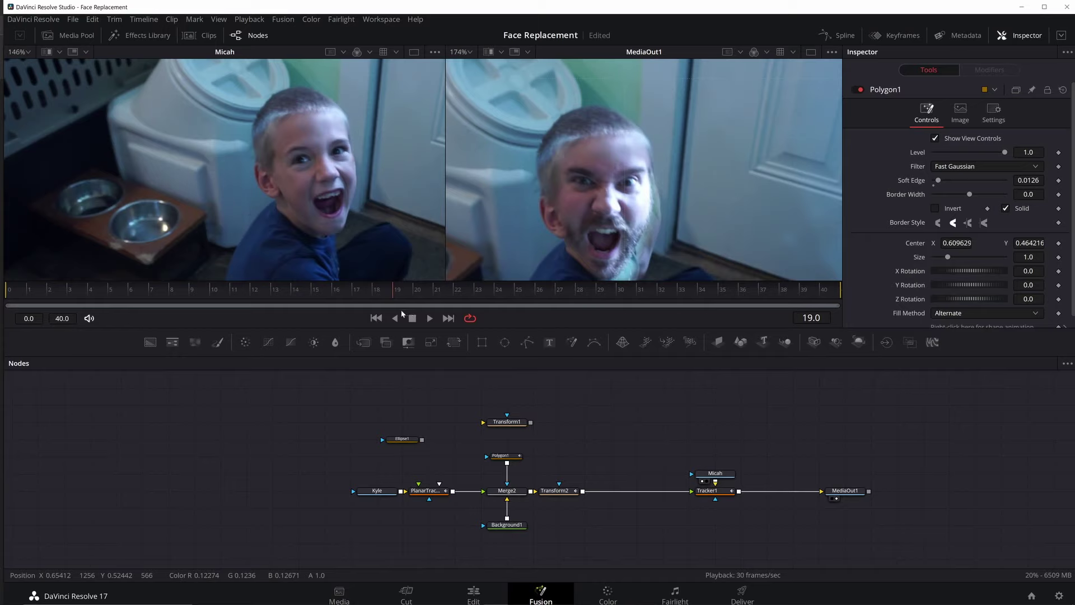
{"action": "left_click", "coordinate": [507, 455]}
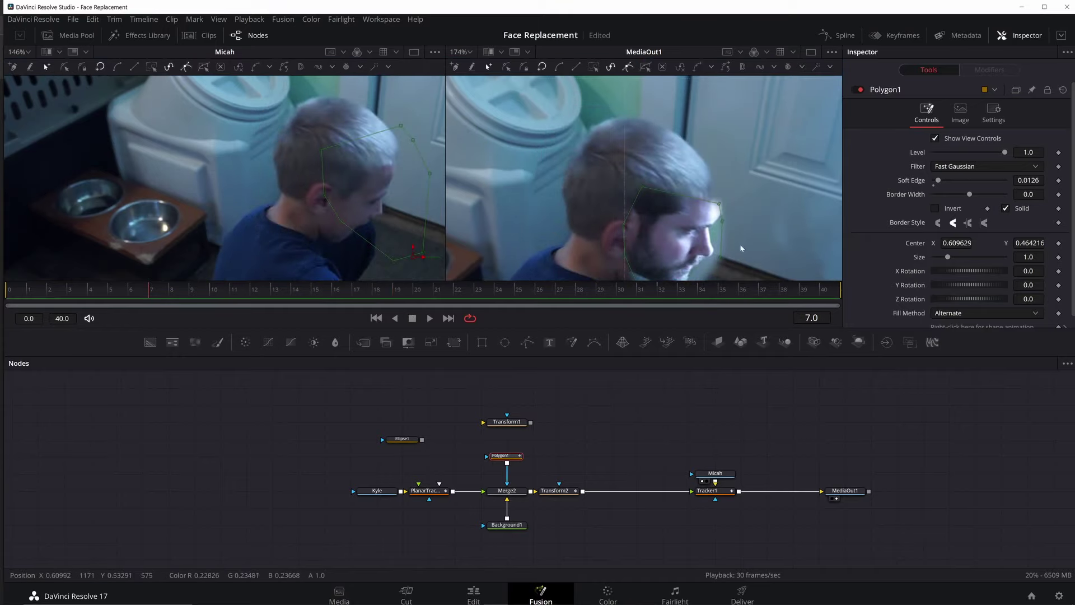
{"action": "left_click_drag", "start_coordinate": [641, 251], "coordinate": [630, 216]}
{"action": "left_click_drag", "start_coordinate": [670, 257], "coordinate": [666, 230]}
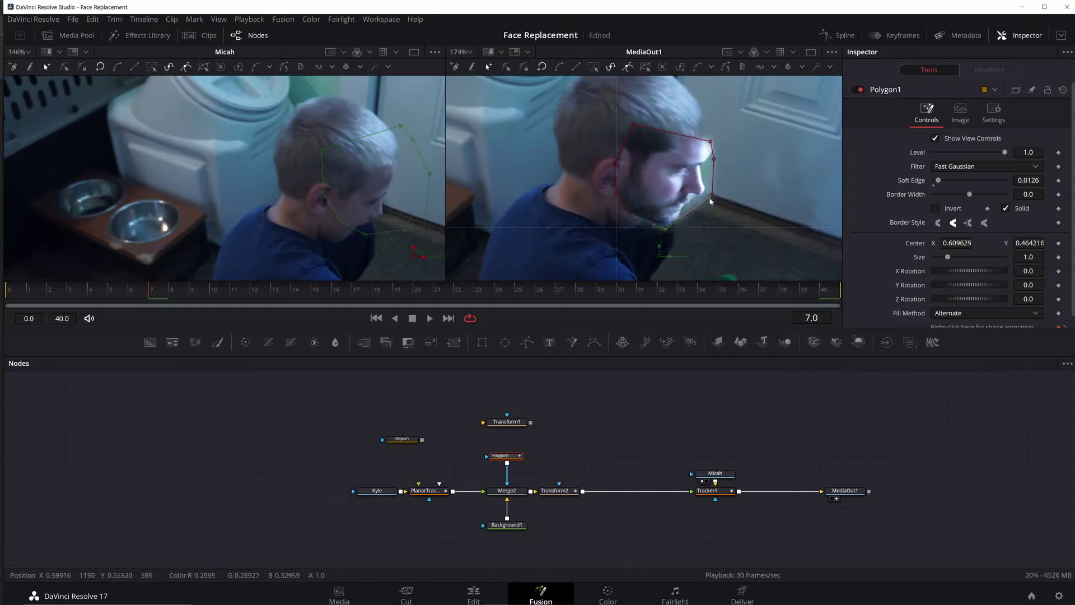
{"action": "left_click_drag", "start_coordinate": [712, 195], "coordinate": [699, 166]}
Scrub through the composite to check the animated mask and face alignment
{"action": "left_click_drag", "start_coordinate": [151, 291], "coordinate": [247, 291]}
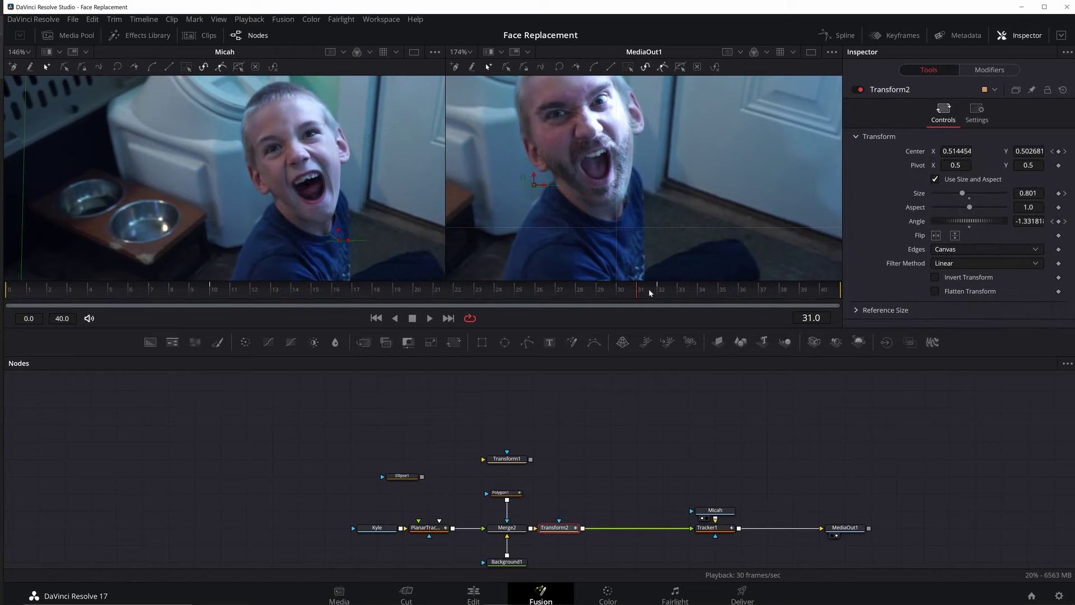
{"action": "key", "text": "Left"}
{"action": "left_click_drag", "start_coordinate": [639, 292], "coordinate": [260, 316]}
{"action": "left_click", "coordinate": [511, 494]}
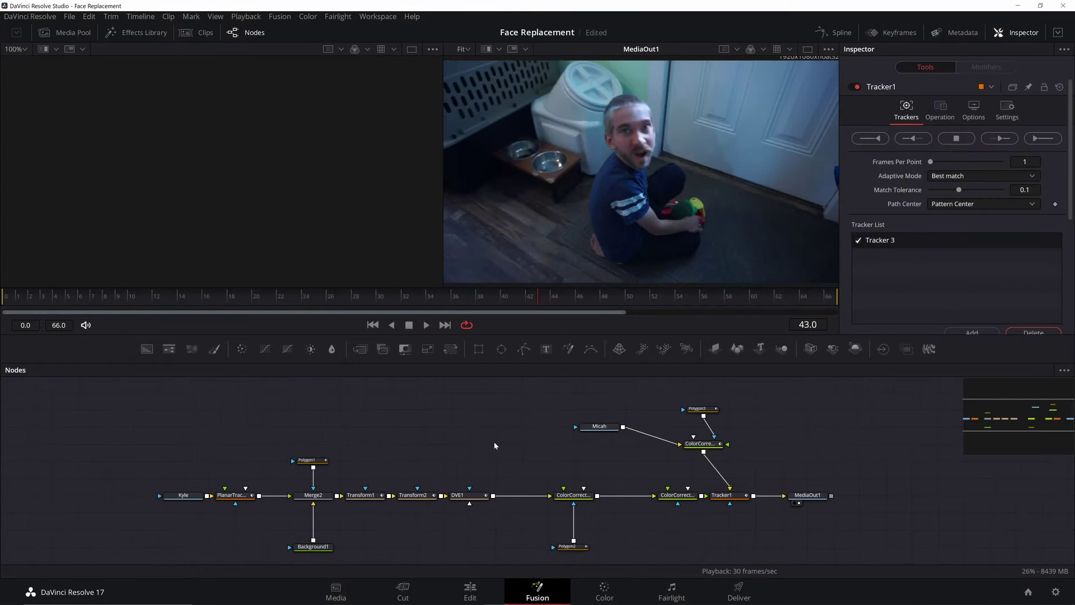
In the finished composite, inspect Transform2 and try rotating the face with DVE1 to X 2.7 and Y -26.1
{"action": "left_click_drag", "start_coordinate": [495, 443], "coordinate": [475, 438]}
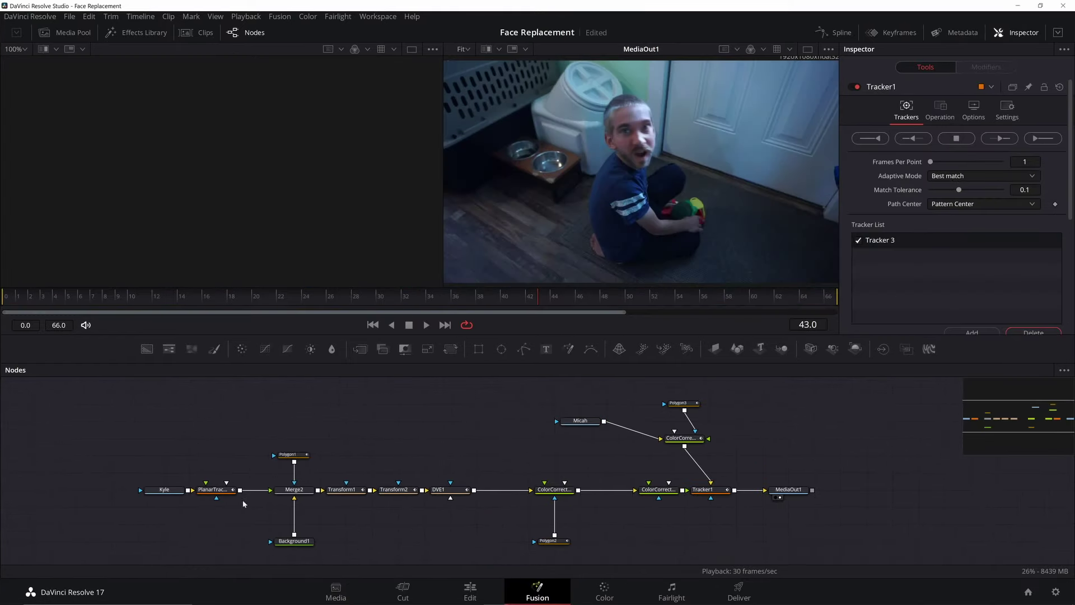
{"action": "left_click", "coordinate": [394, 490]}
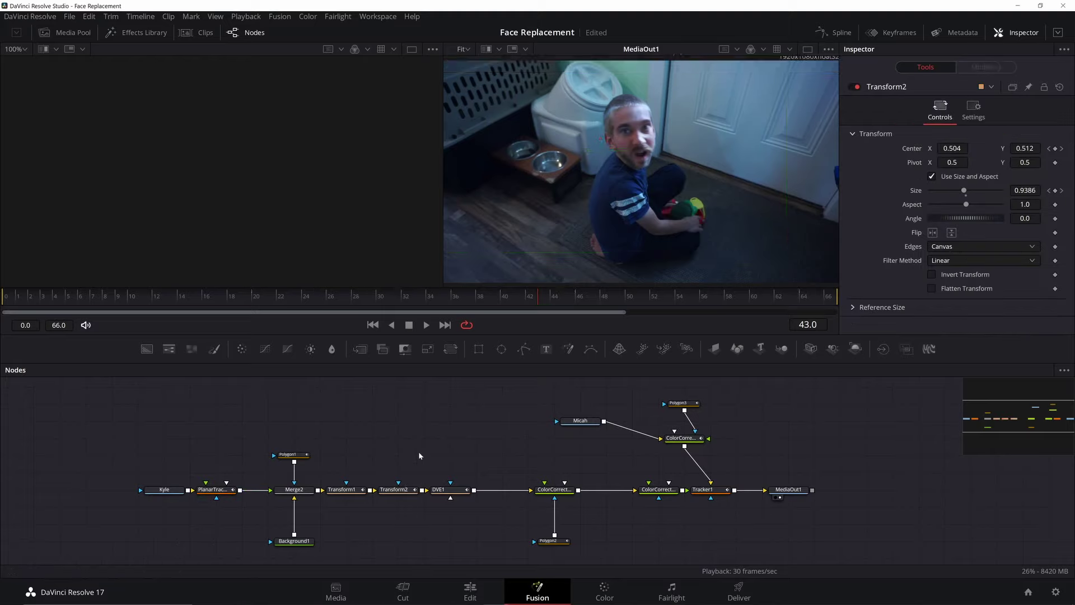
{"action": "left_click", "coordinate": [468, 489]}
{"action": "mouse_move", "coordinate": [952, 239]}
{"action": "left_mouse_down"}
{"action": "mouse_move", "coordinate": [961, 244]}
{"action": "mouse_move", "coordinate": [950, 242]}
{"action": "left_mouse_up"}
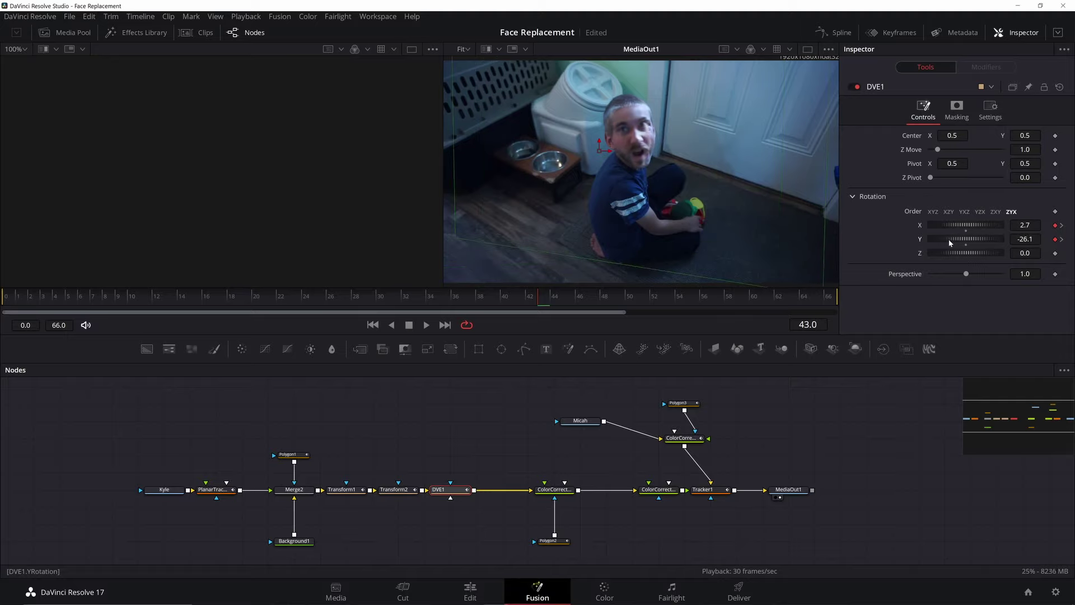
{"action": "key", "text": "ctrl+z"}
{"action": "key", "text": "ctrl+z"}
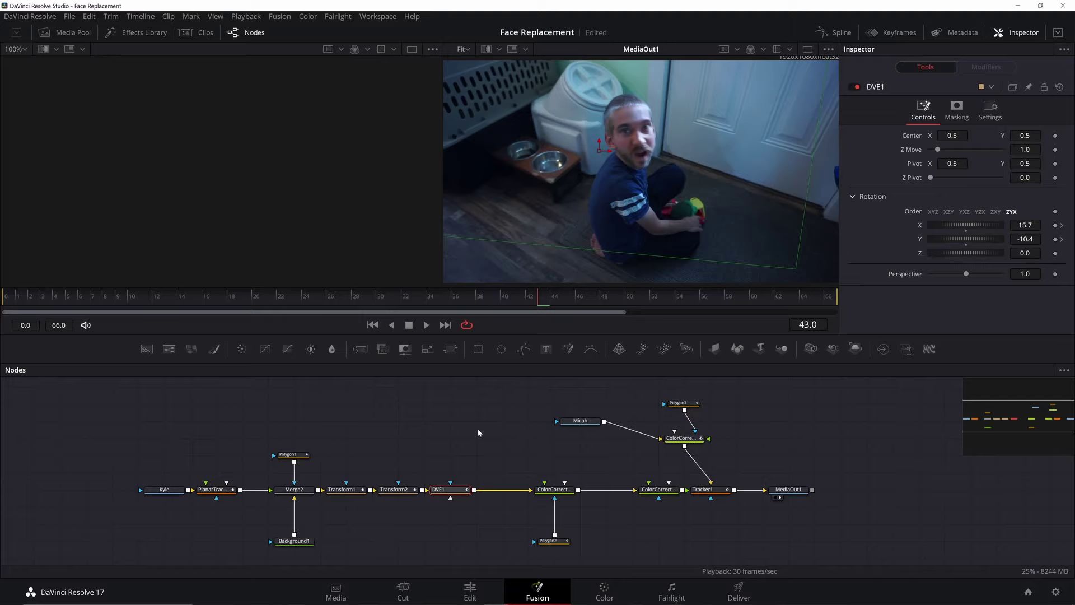
Examine the colour settings of ColorCorrector1_1 and ColorCorrector1 against the face in the composite
{"action": "left_click", "coordinate": [554, 489]}
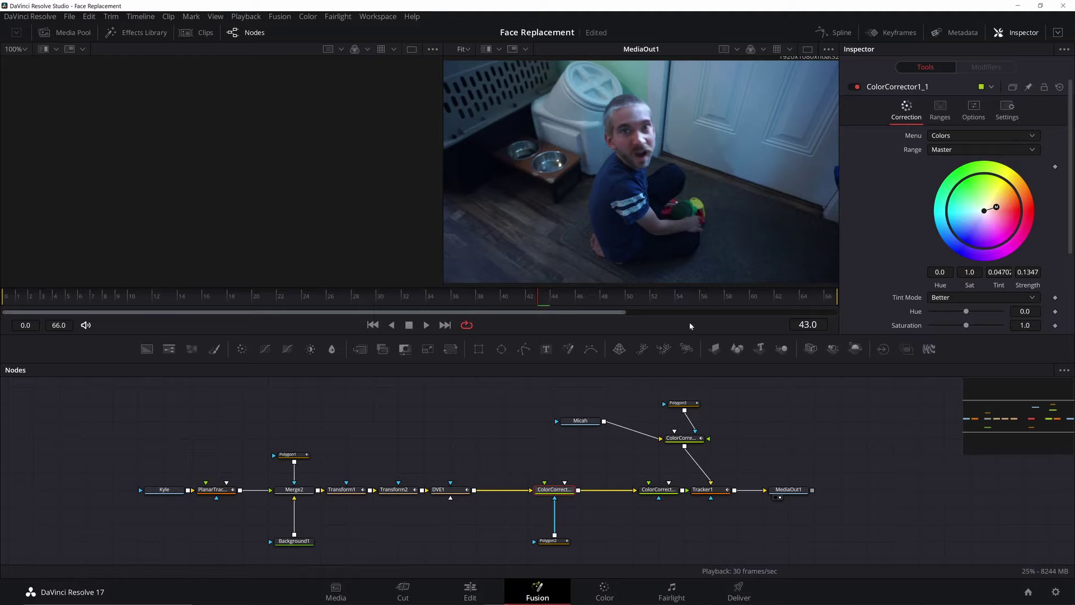
{"action": "left_click_drag", "start_coordinate": [684, 140], "coordinate": [710, 139]}
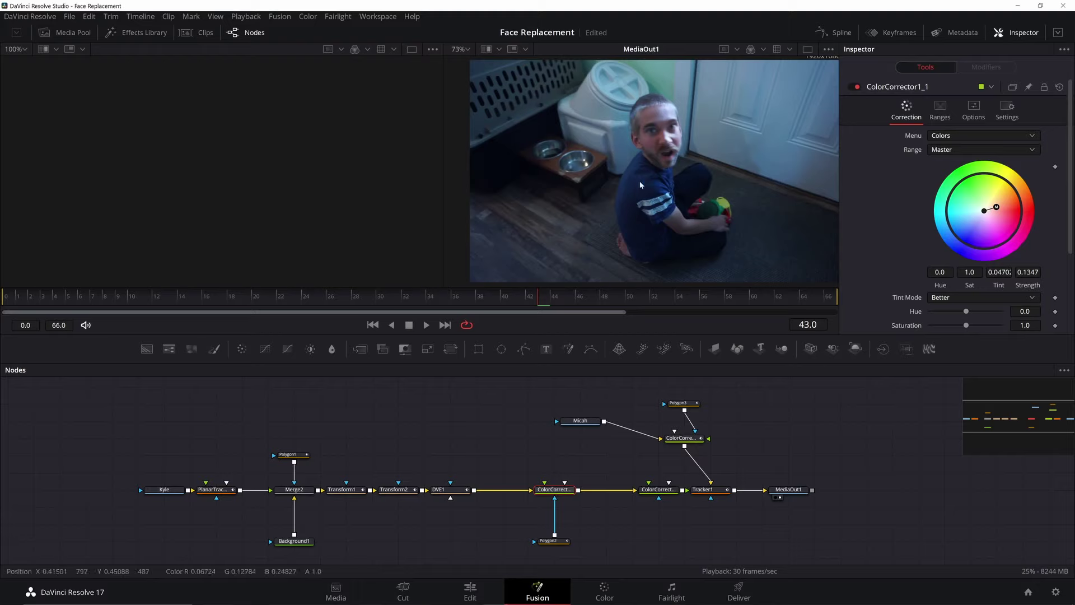
{"action": "left_click", "coordinate": [626, 497]}
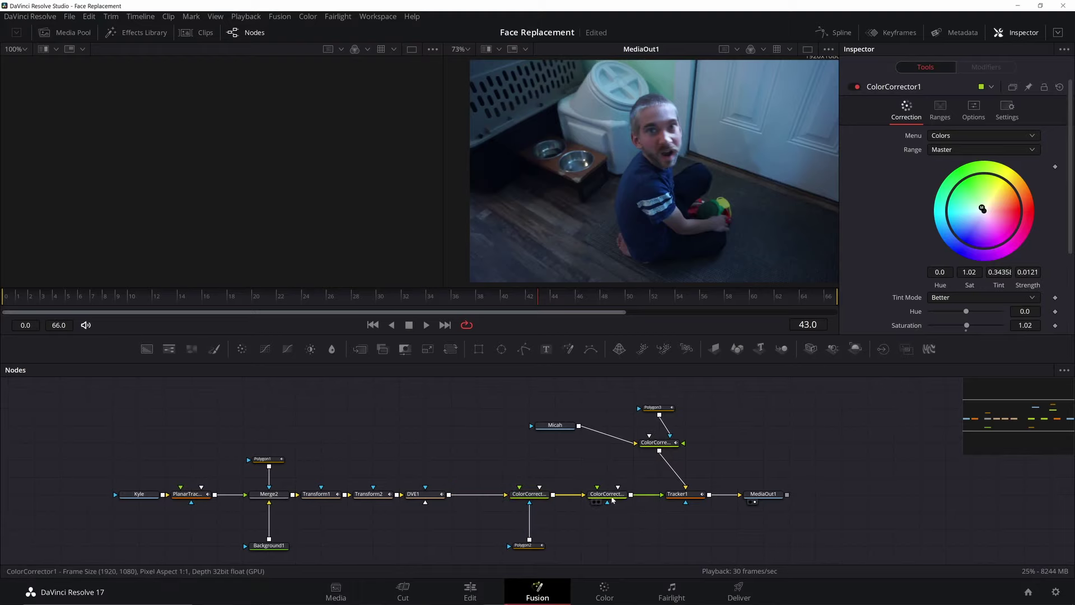